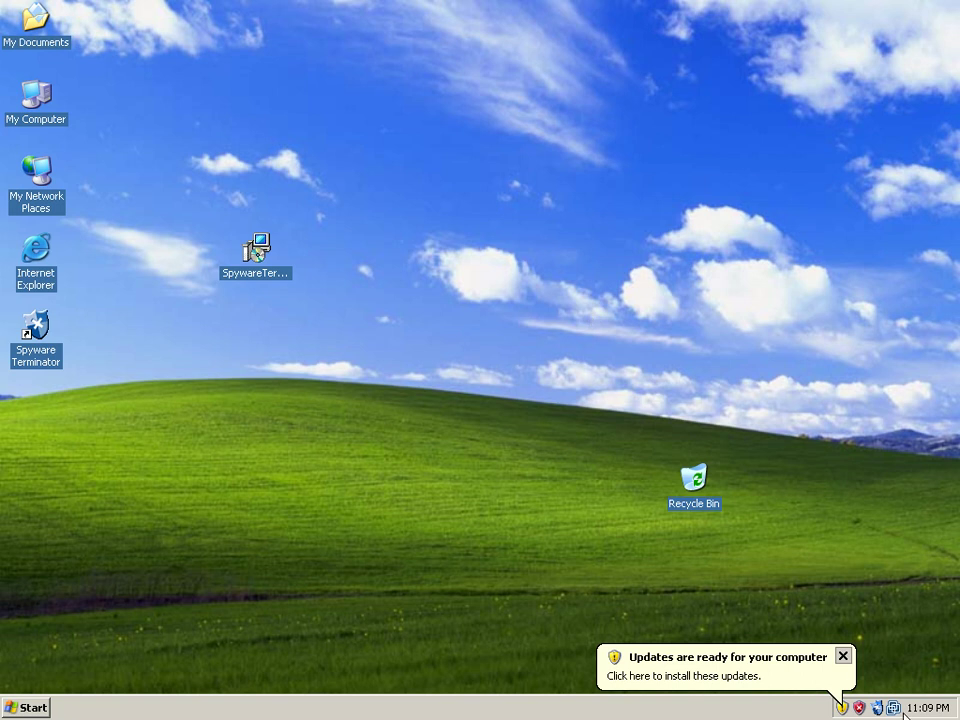
Step: Dismiss the Windows updates notification and open the Internet Explorer home page from the desktop
left_click(845, 654)
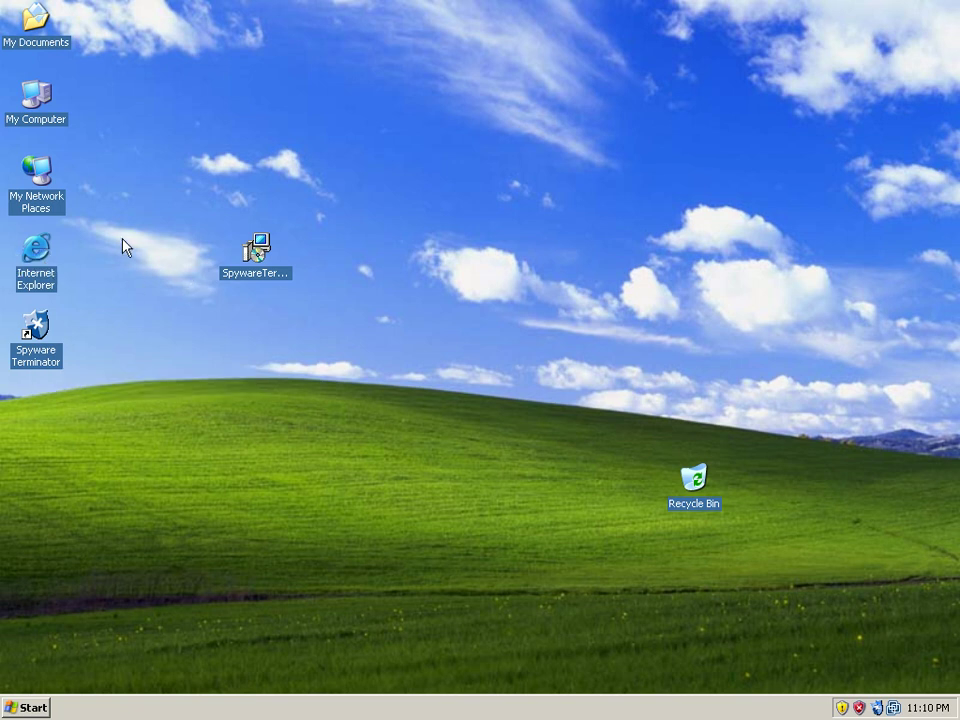
left_click(45, 250)
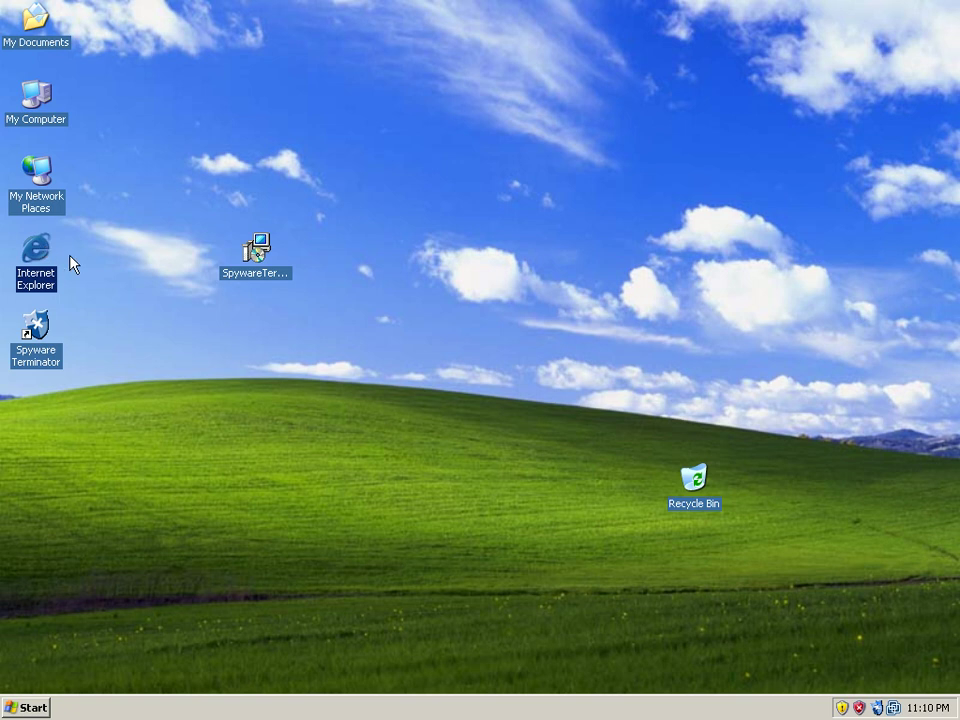
right_click(71, 262)
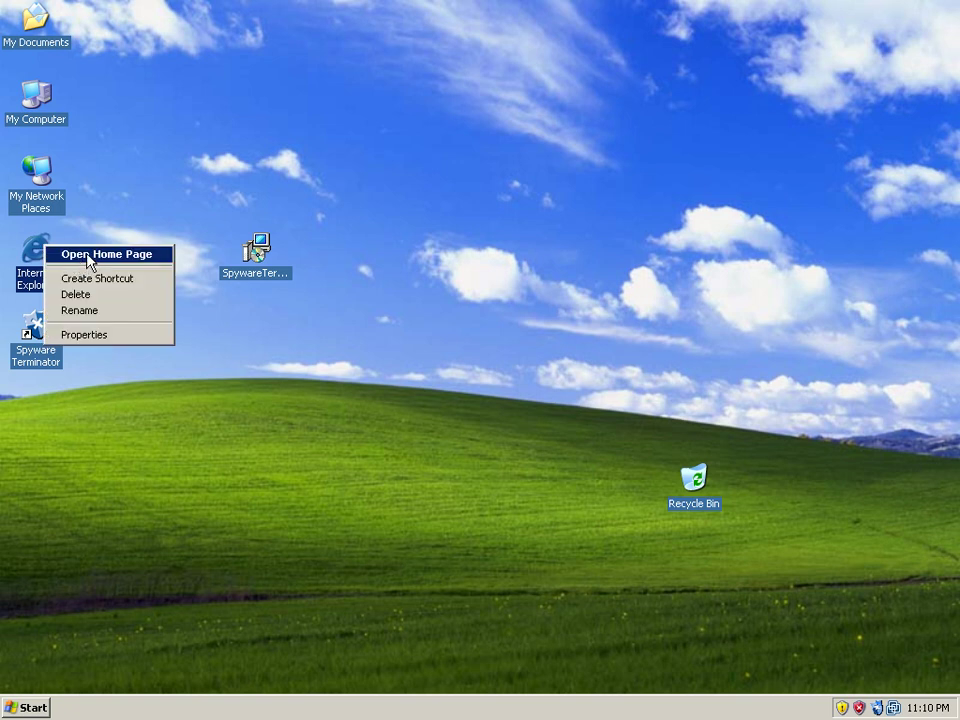
left_click(93, 257)
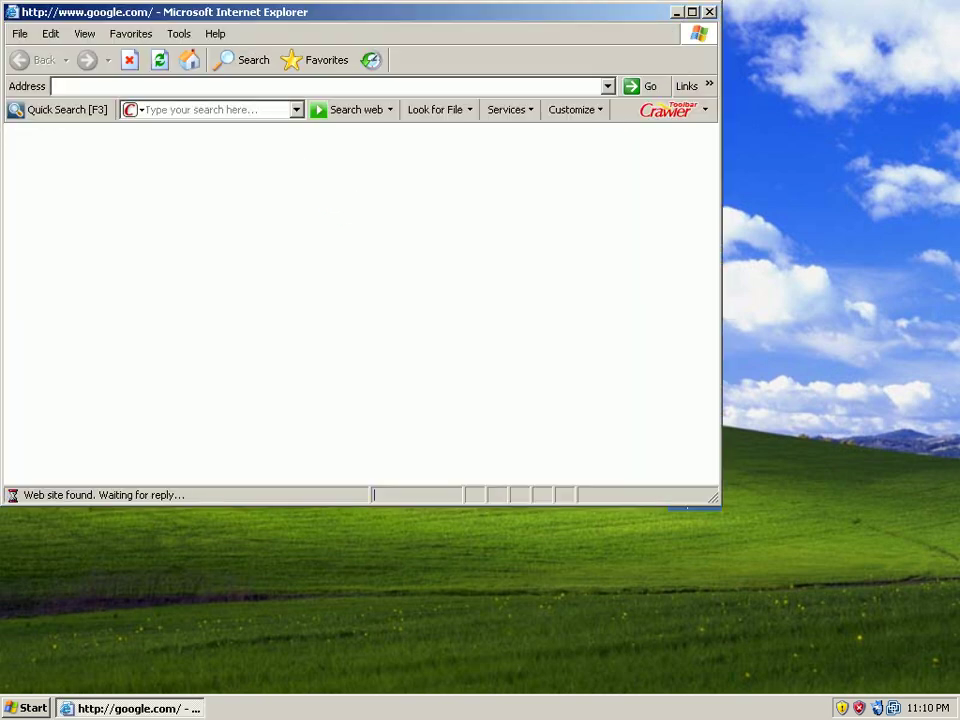
left_click(213, 87)
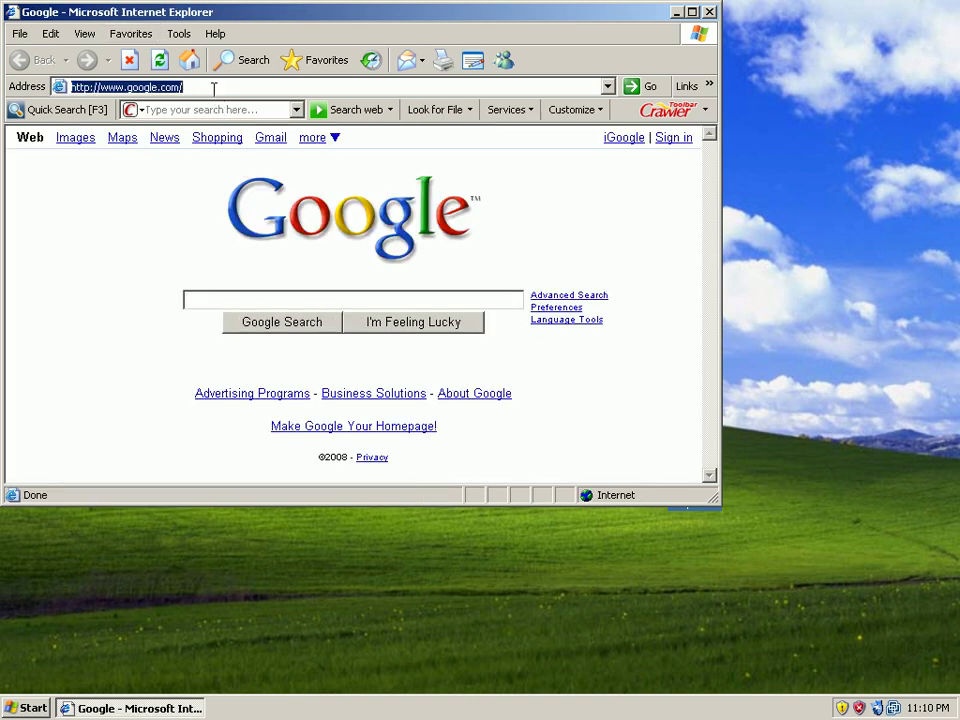
type("http://portulote.com/cache/load.php")
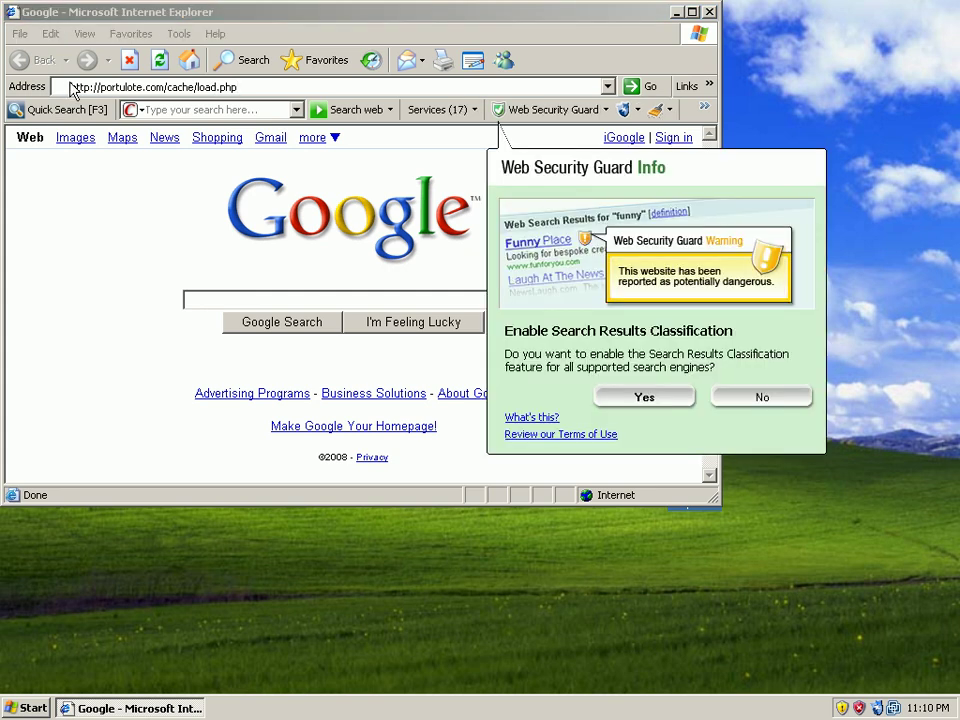
left_click(776, 396)
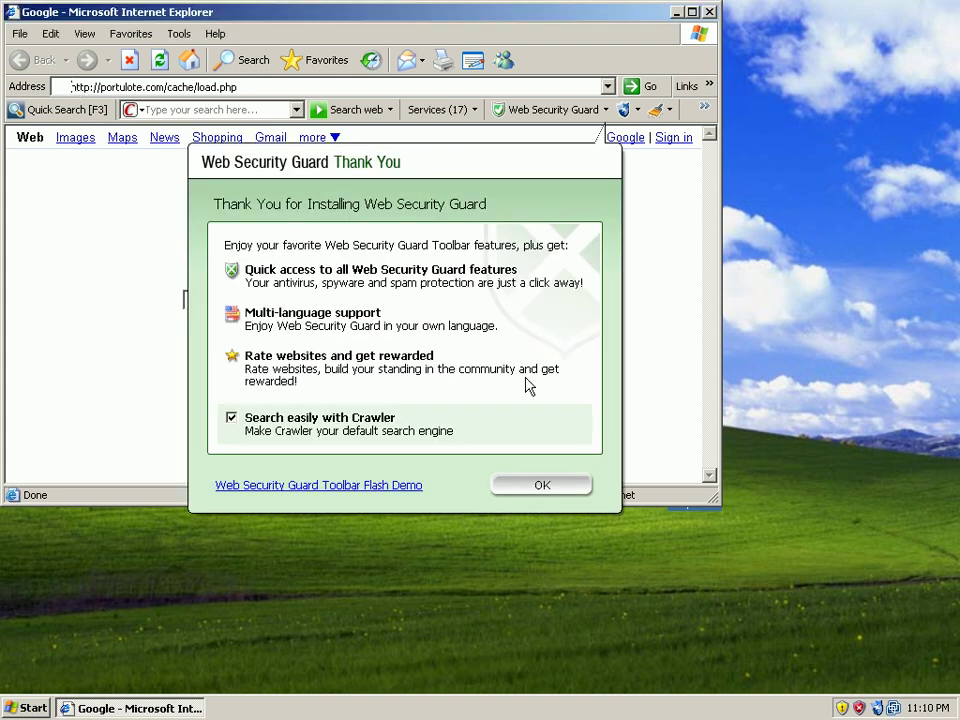
left_click(541, 485)
left_click(85, 88)
type("c")
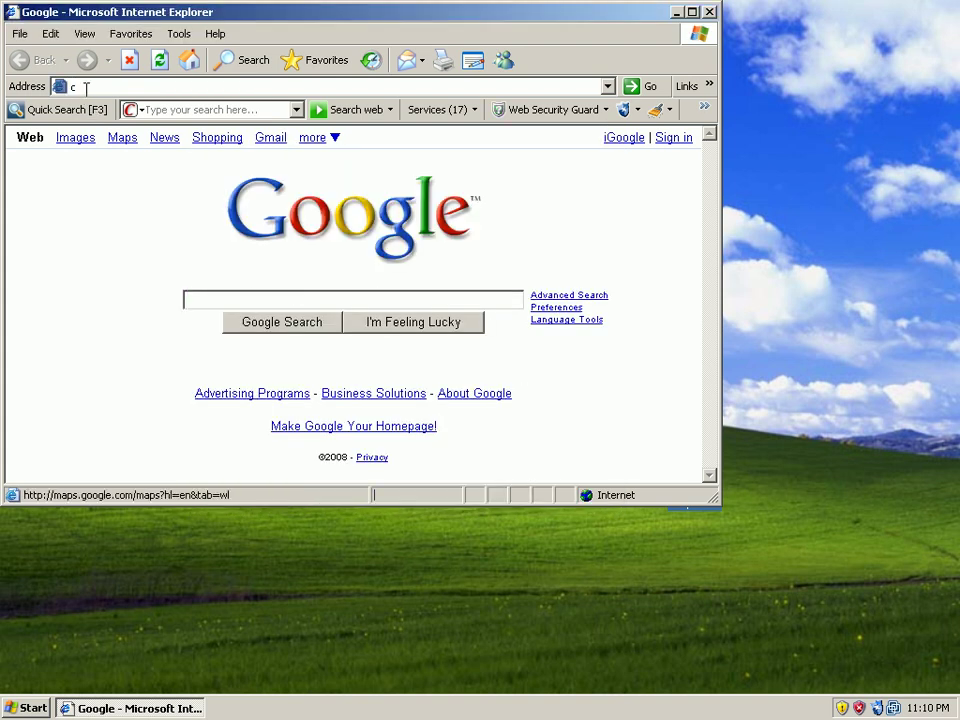
key("BackSpace")
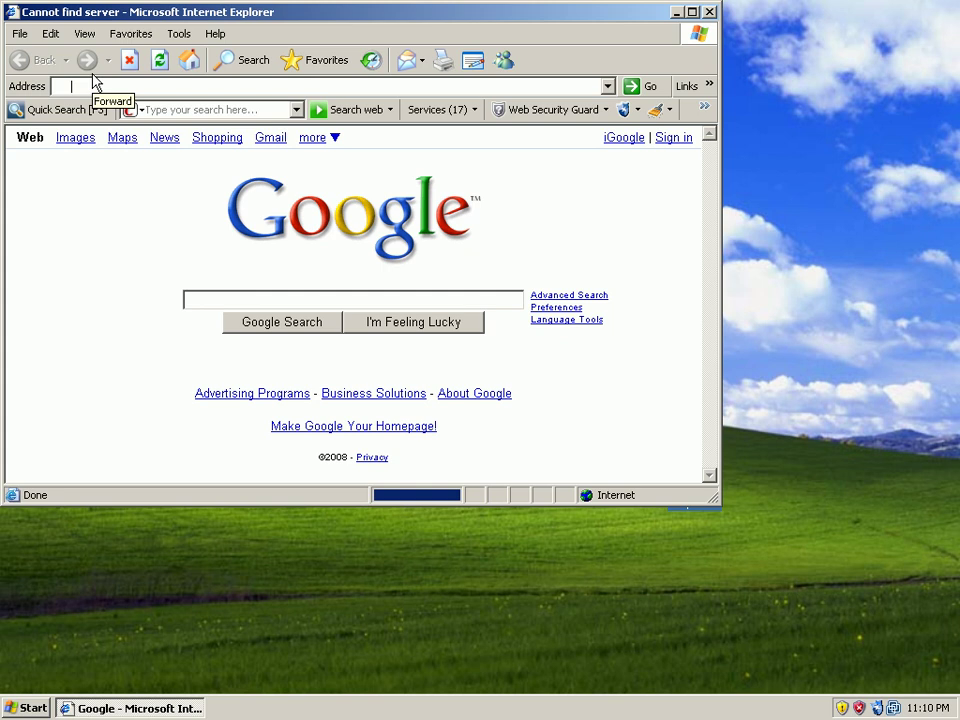
type("http://portulote.com/cache/load.php")
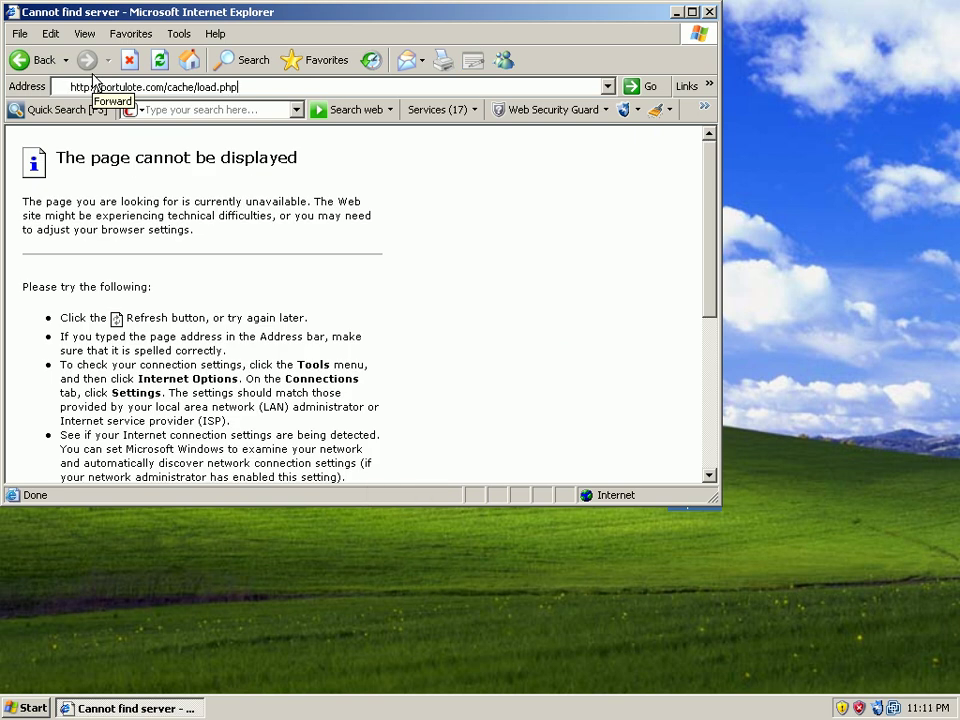
key("Return")
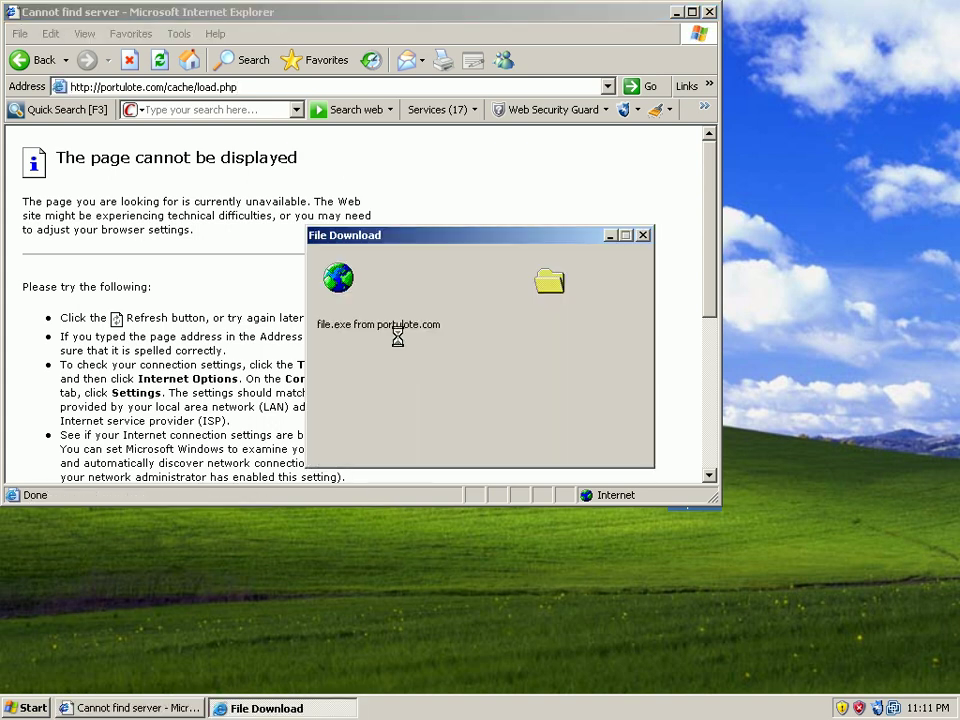
Step: Run the downloaded file.exe despite the unknown publisher and deny its process in the Spyware Terminator alert
left_click(450, 364)
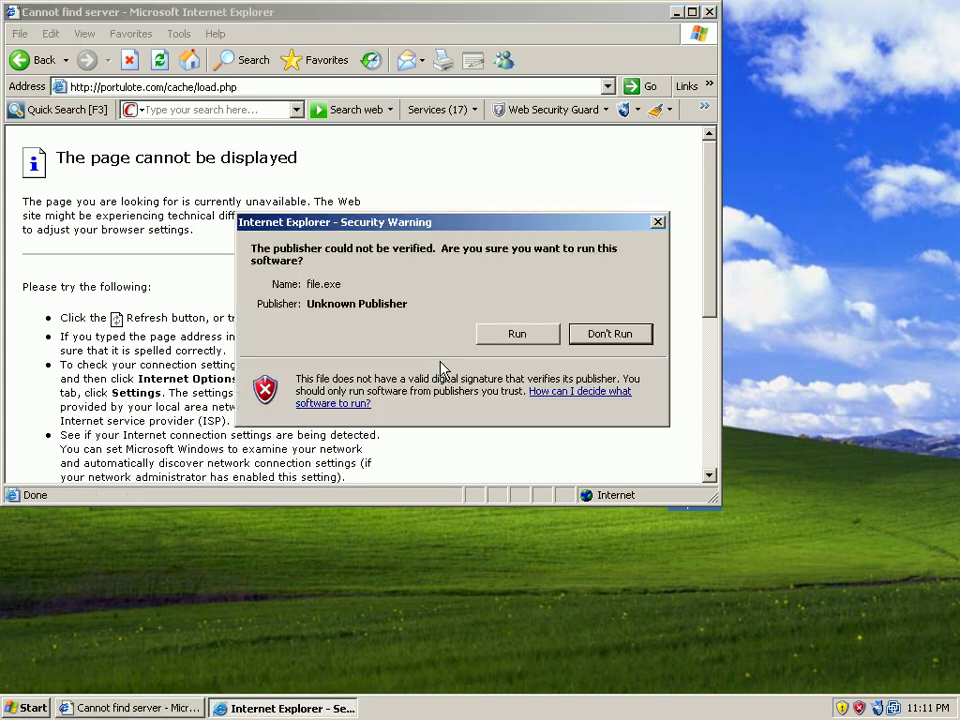
left_click(548, 336)
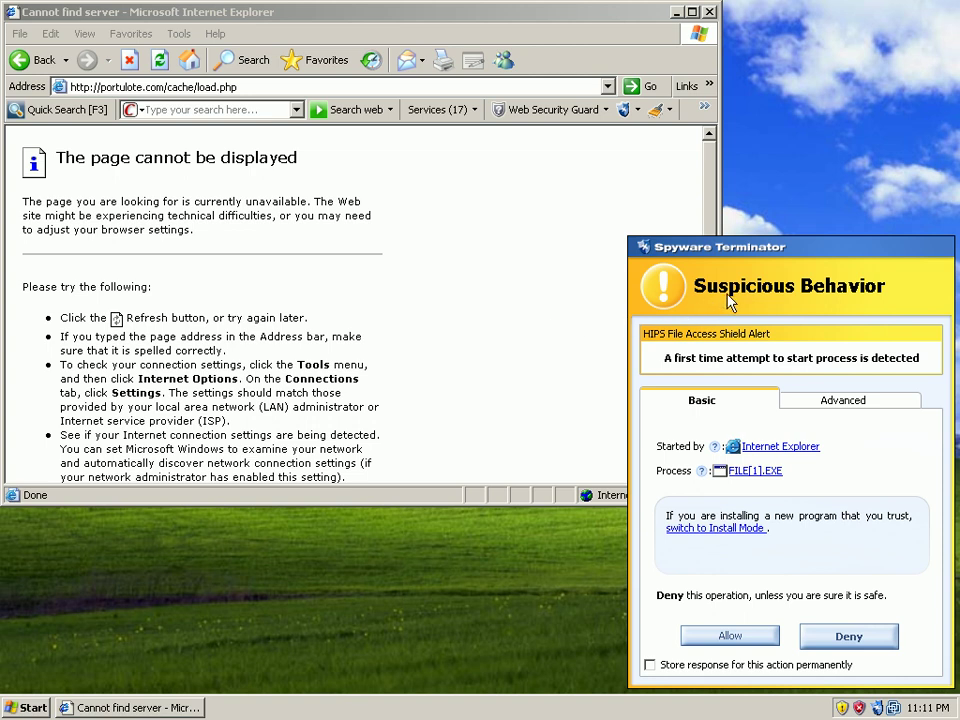
left_click(868, 640)
left_click(497, 409)
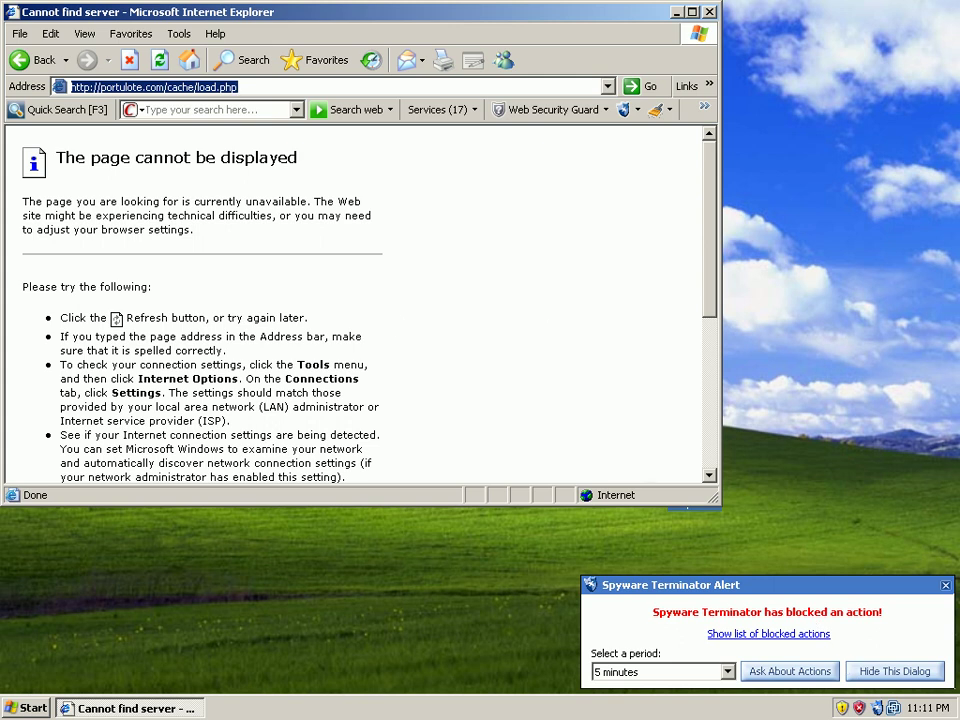
left_click(259, 87)
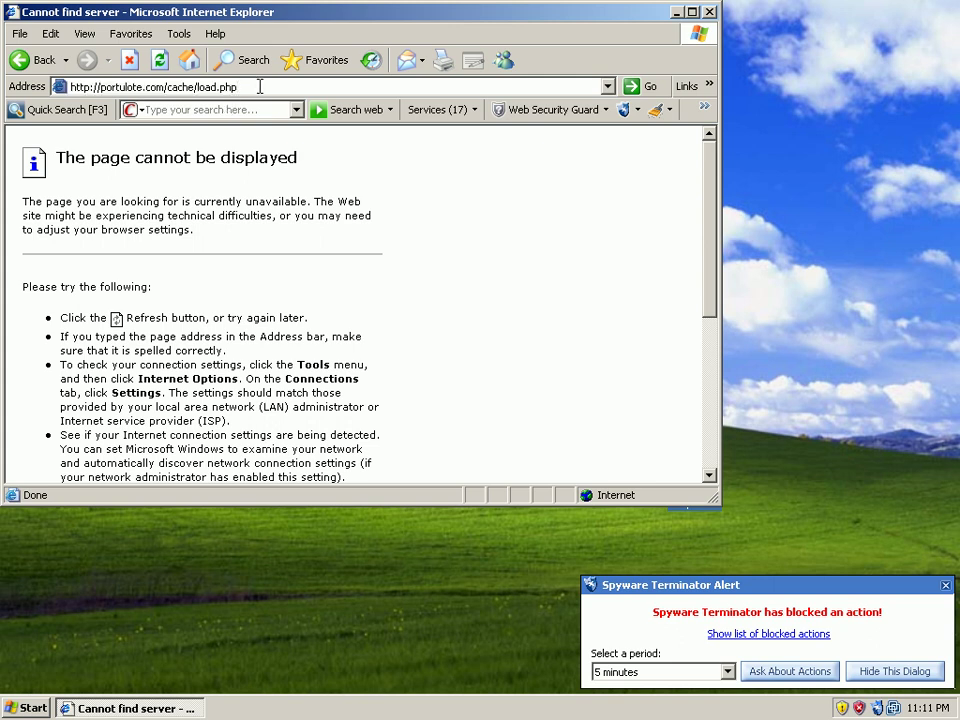
key("ctrl+a")
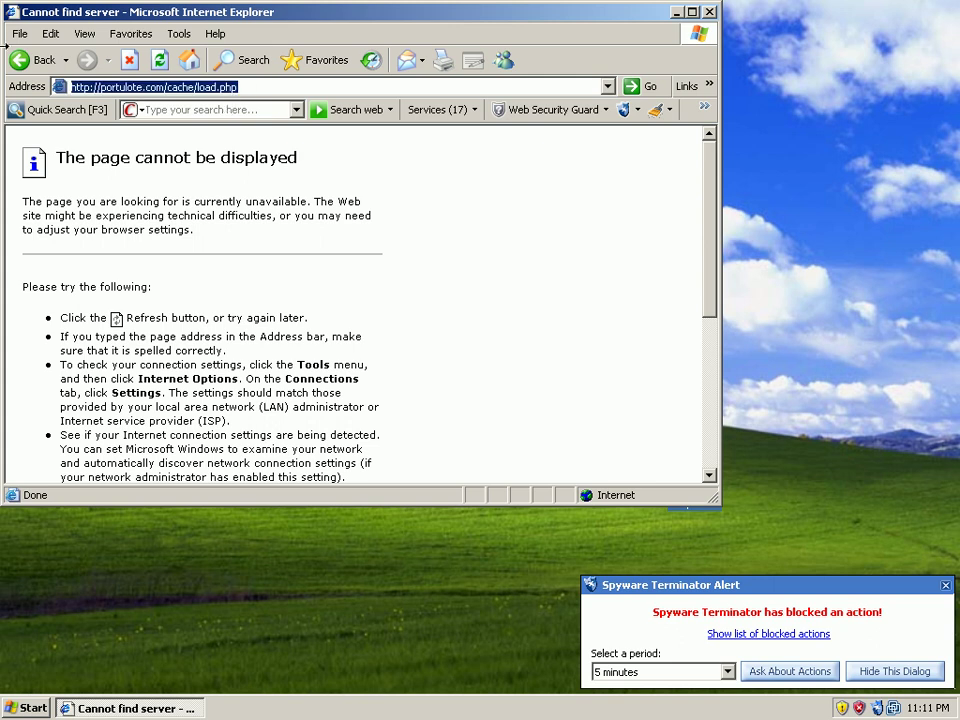
type("http://inject.in/load.php?id=440&spl=7")
key("Return")
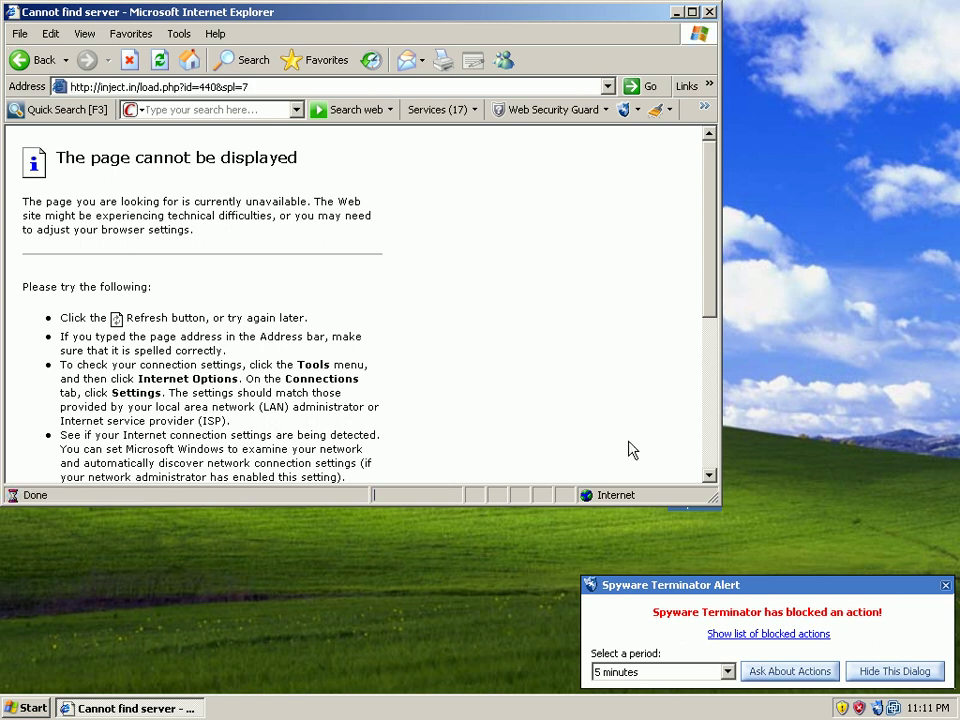
Step: Run fiesta.exe from inject.in, deny its process in Spyware Terminator and close the error dialog
left_click(455, 367)
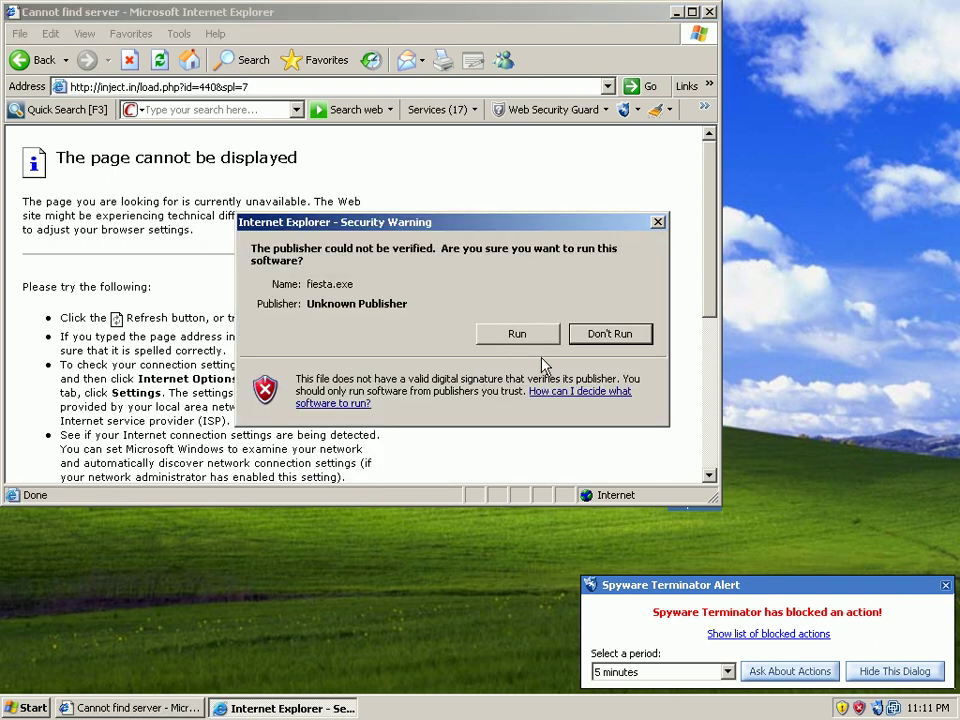
left_click(536, 338)
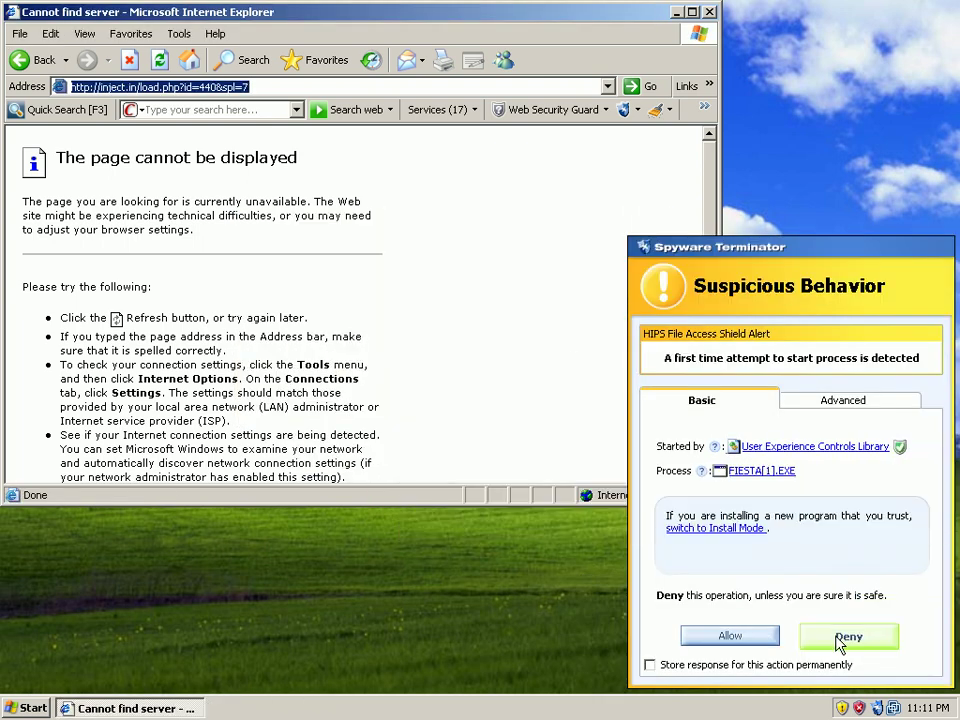
left_click(840, 638)
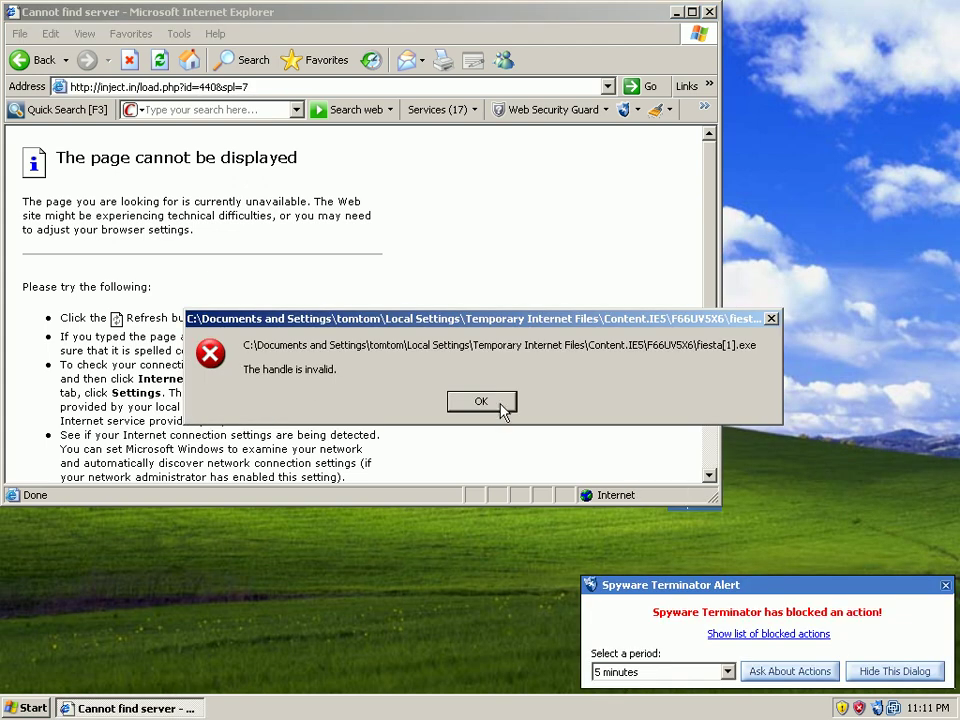
left_click(501, 405)
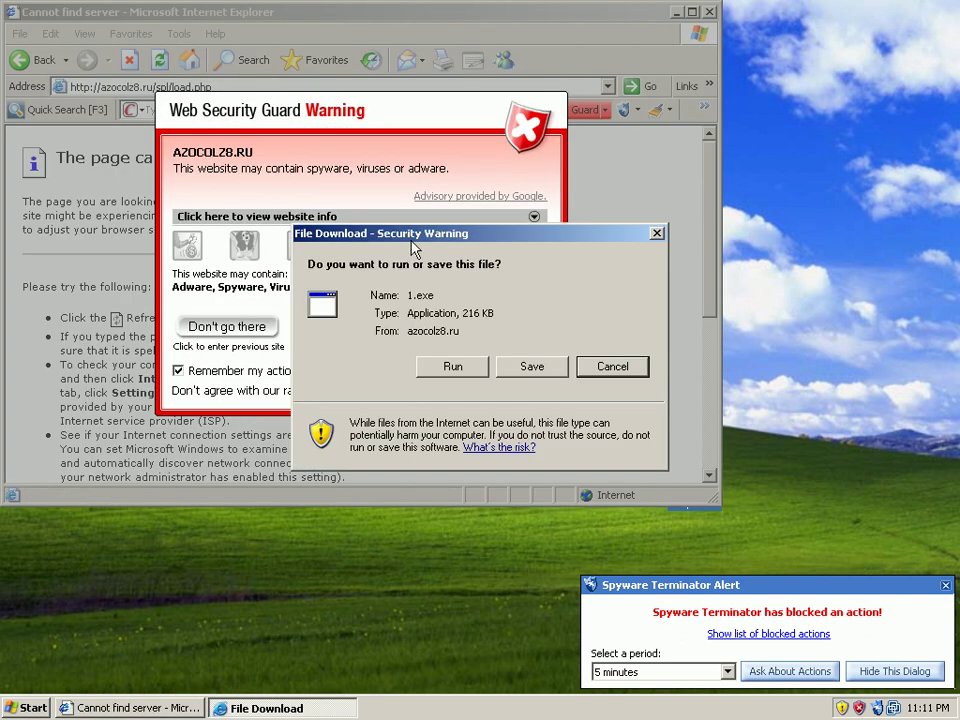
Step: Move the 1.exe download prompt off the Web Security Guard warning and choose not to enter azocolz8.ru
left_click_drag(413, 248, 372, 200)
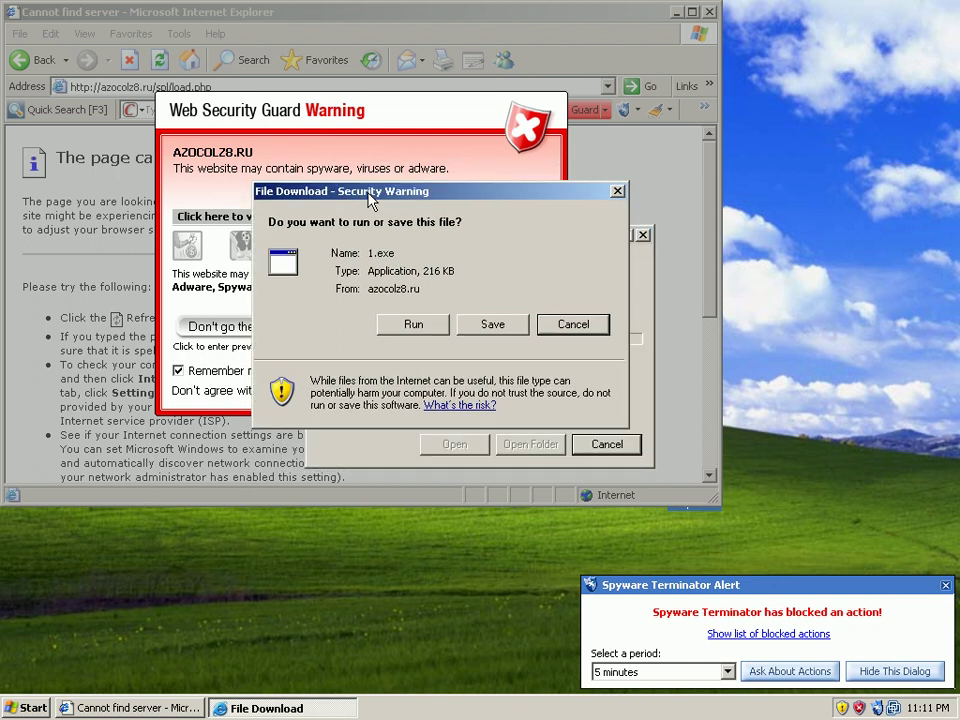
left_click(290, 137)
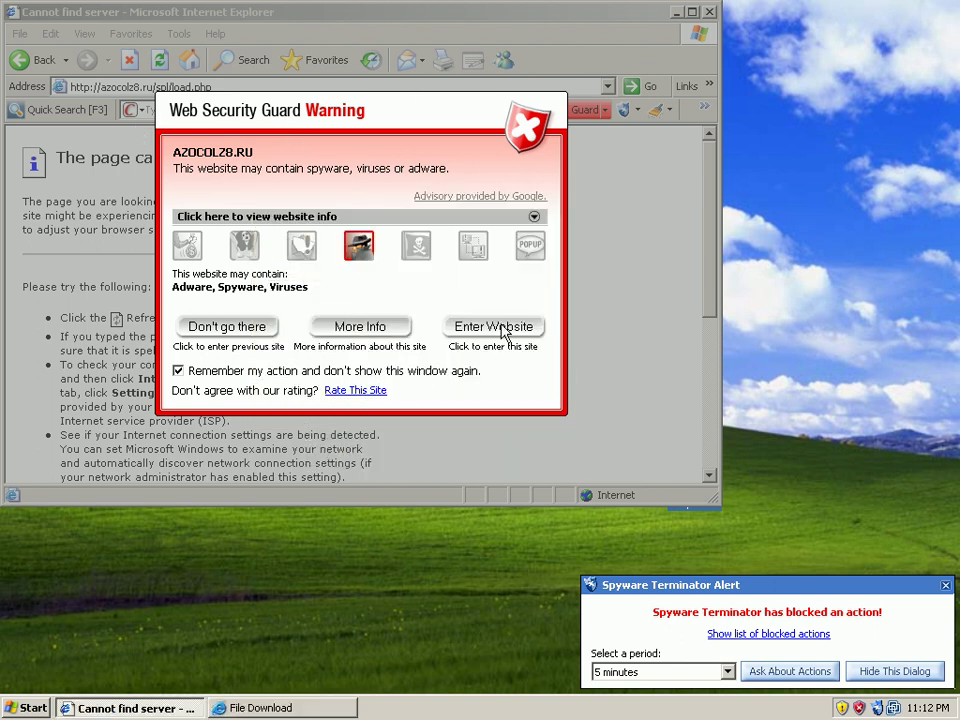
left_click(214, 327)
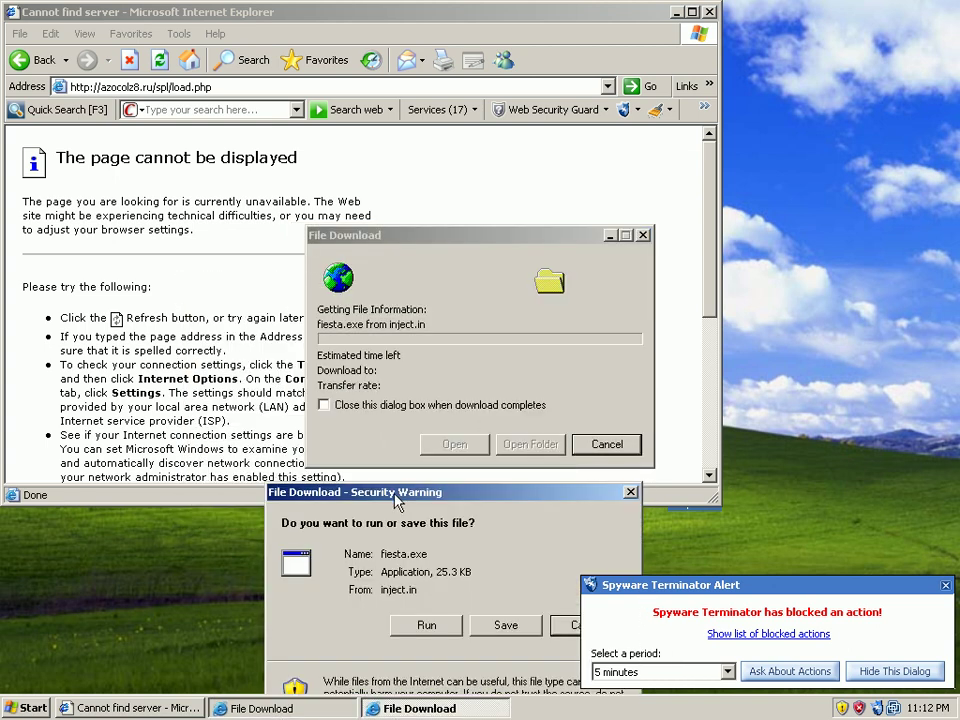
Step: Run the second fiesta.exe download, deny its process again and hide the remaining Spyware Terminator blocked-action alert
left_click(263, 416)
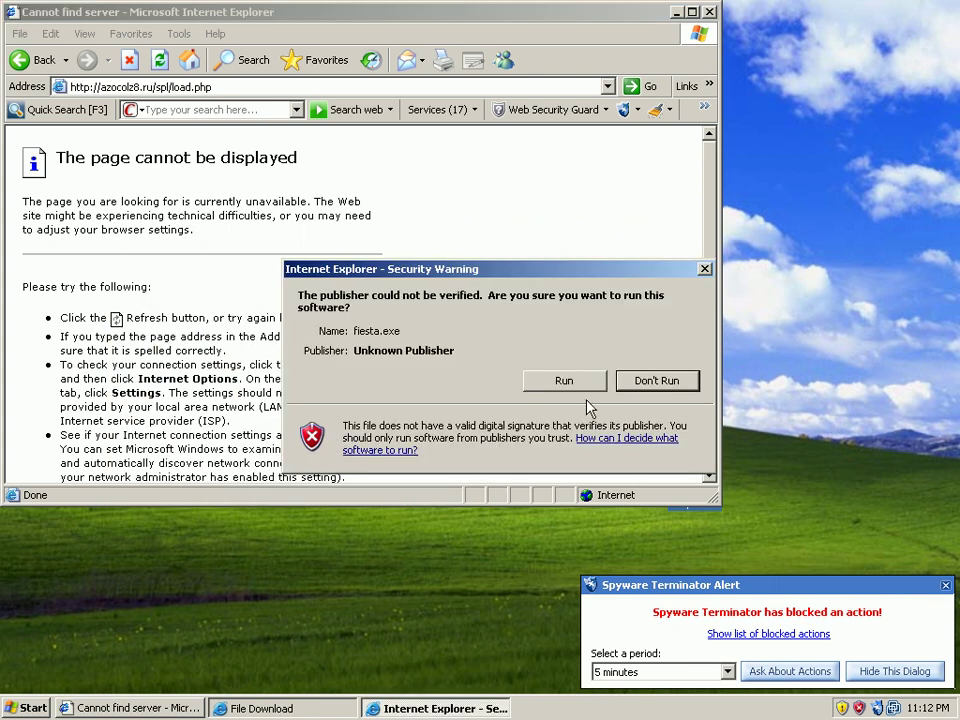
left_click(564, 381)
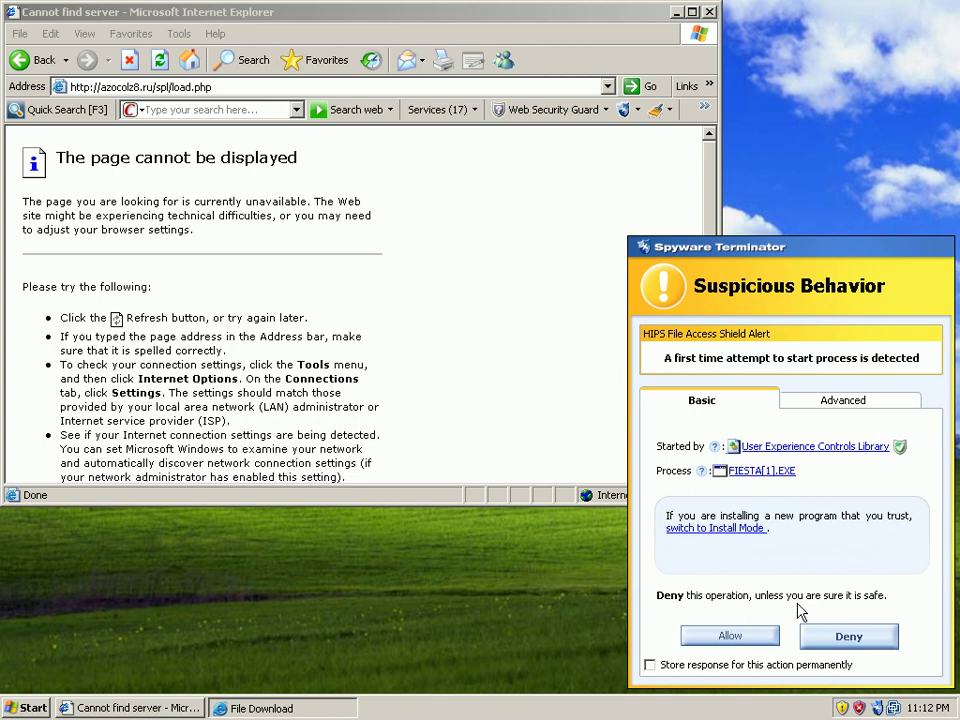
left_click(830, 636)
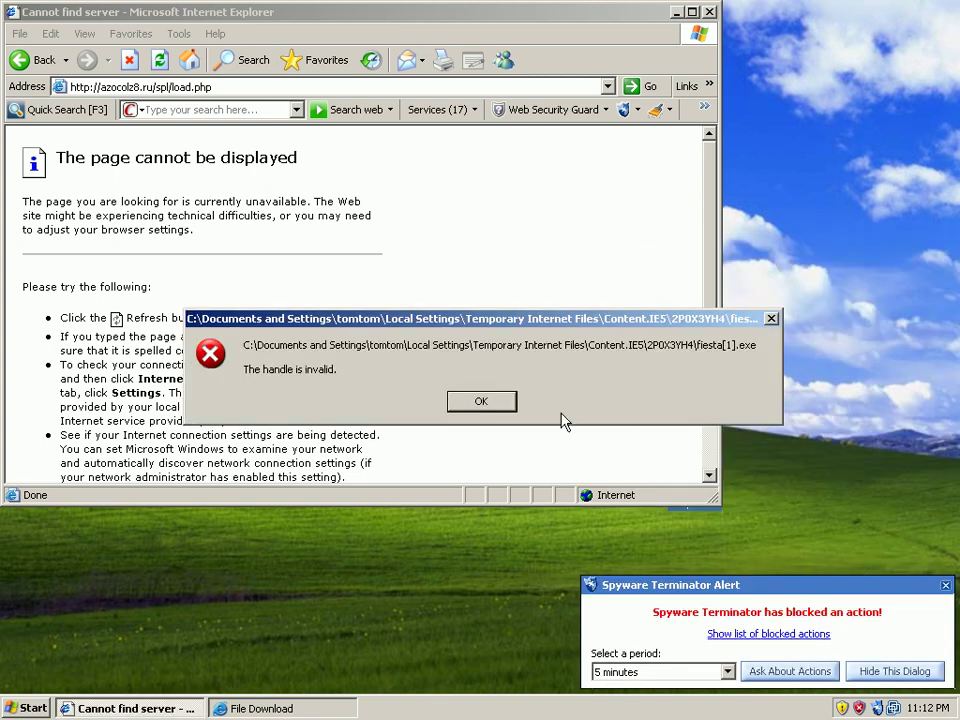
left_click(490, 400)
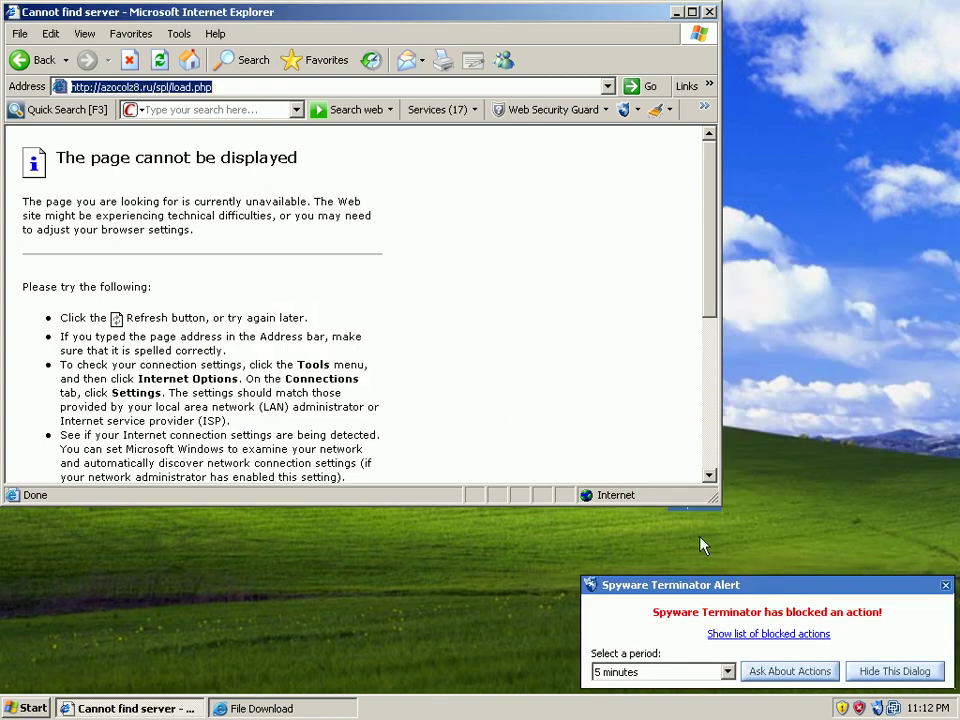
left_click(882, 675)
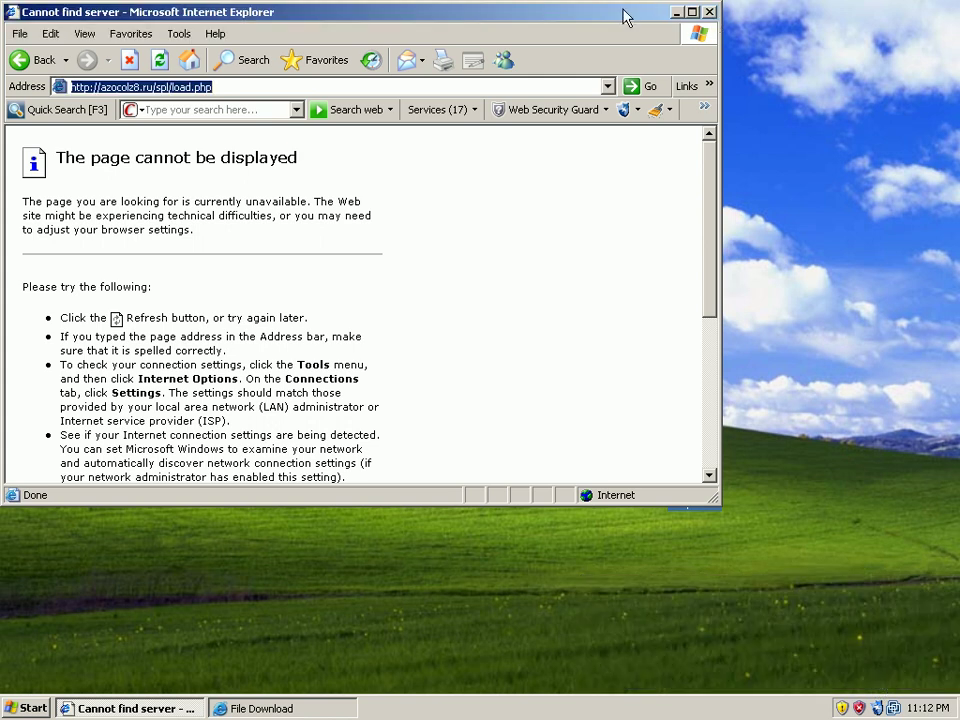
Step: Move the browser away from the pending download prompt, then run 1.exe from azocolz8.ru and deny its process in Spyware Terminator
left_click_drag(626, 17, 790, 485)
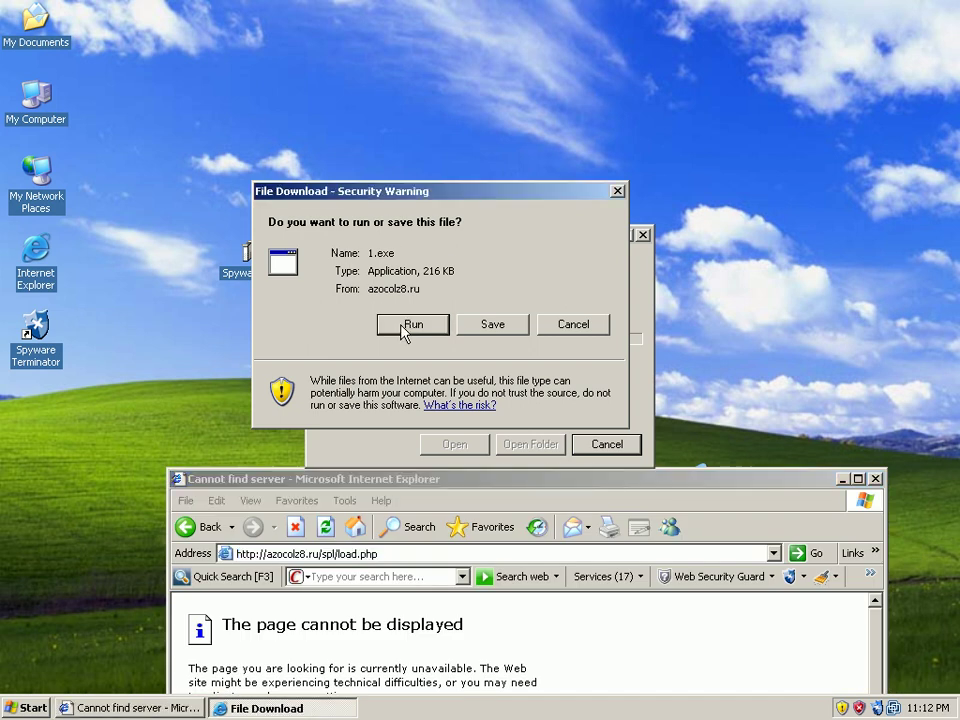
left_click(426, 332)
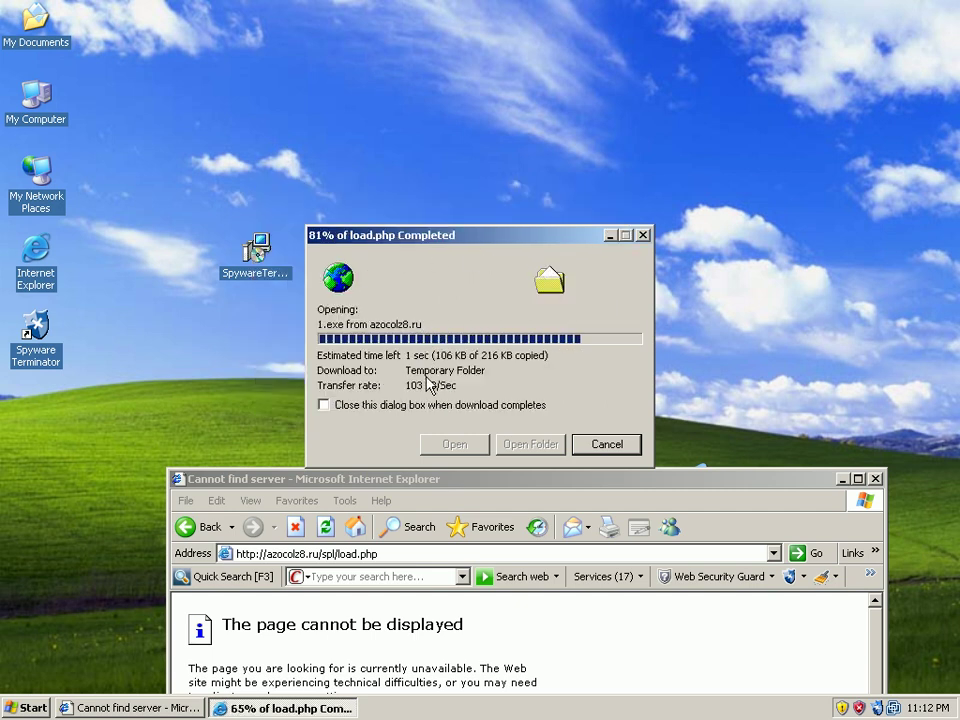
left_click(514, 335)
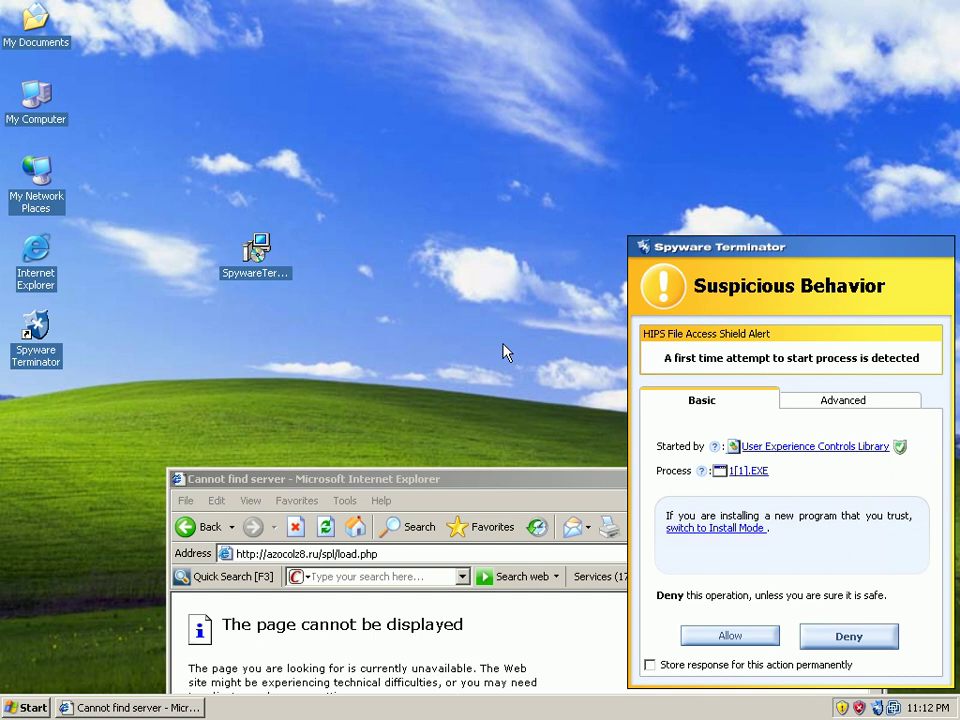
left_click(833, 638)
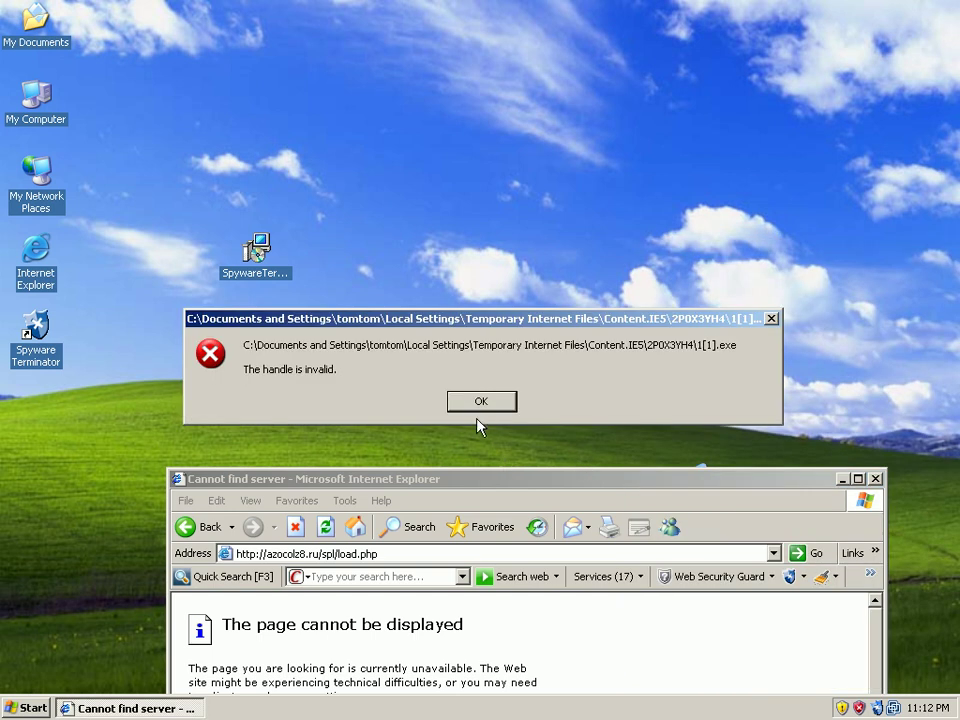
left_click(481, 401)
left_click_drag(456, 484, 440, 97)
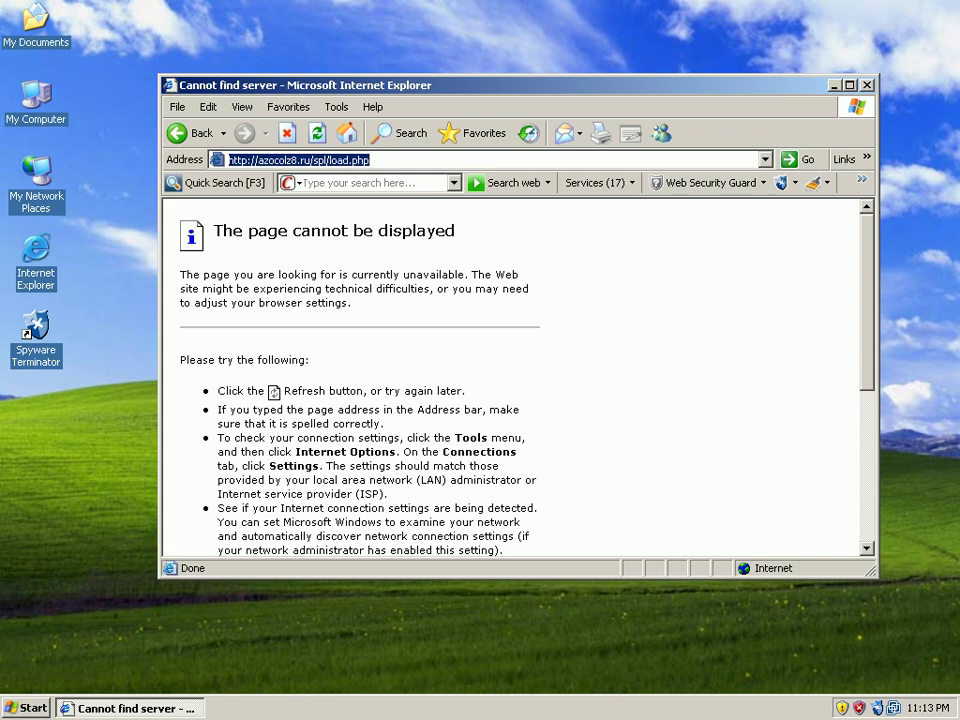
left_click(385, 158)
key("ctrl+a")
type("http://dwnld-files.com/")
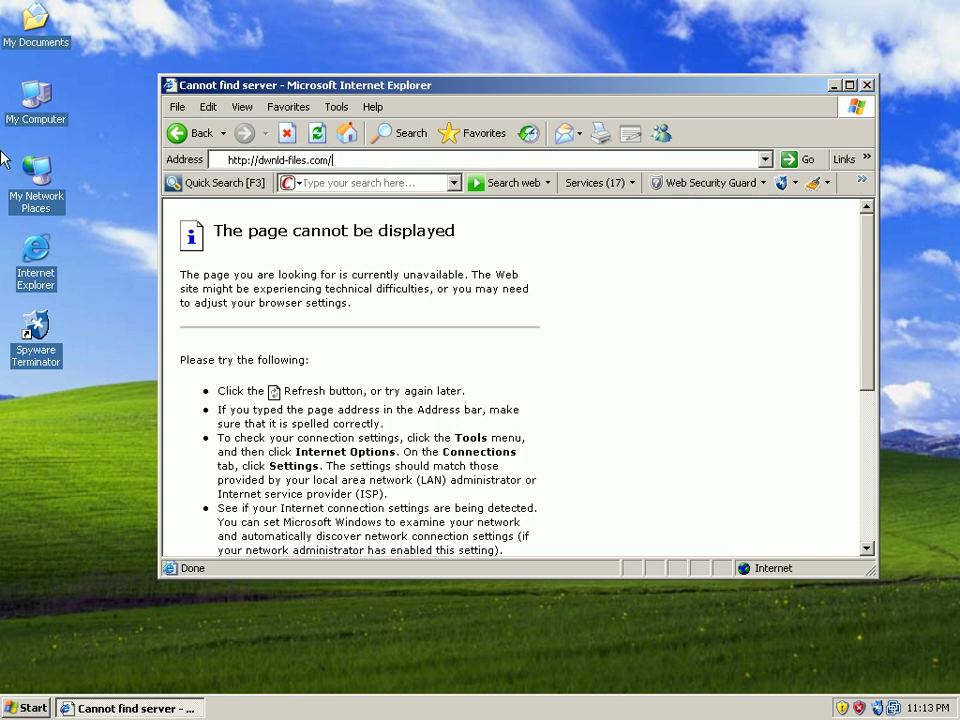
key("Return")
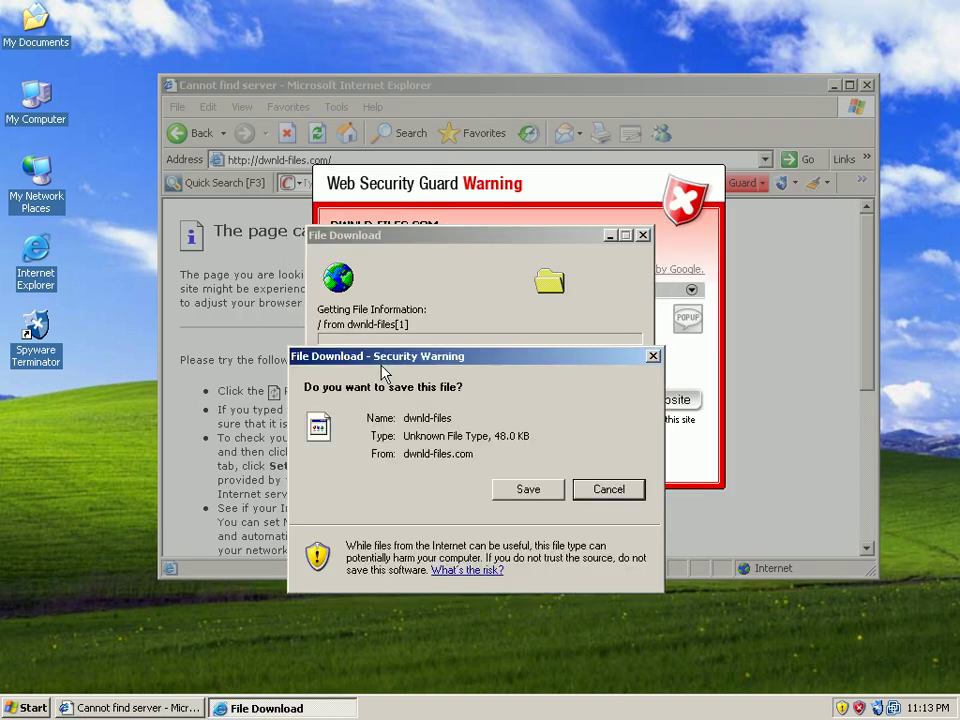
Step: Cancel saving the dwnld-files download and choose not to enter dwnld-files.com in the Web Security Guard warning
left_click_drag(381, 365, 375, 272)
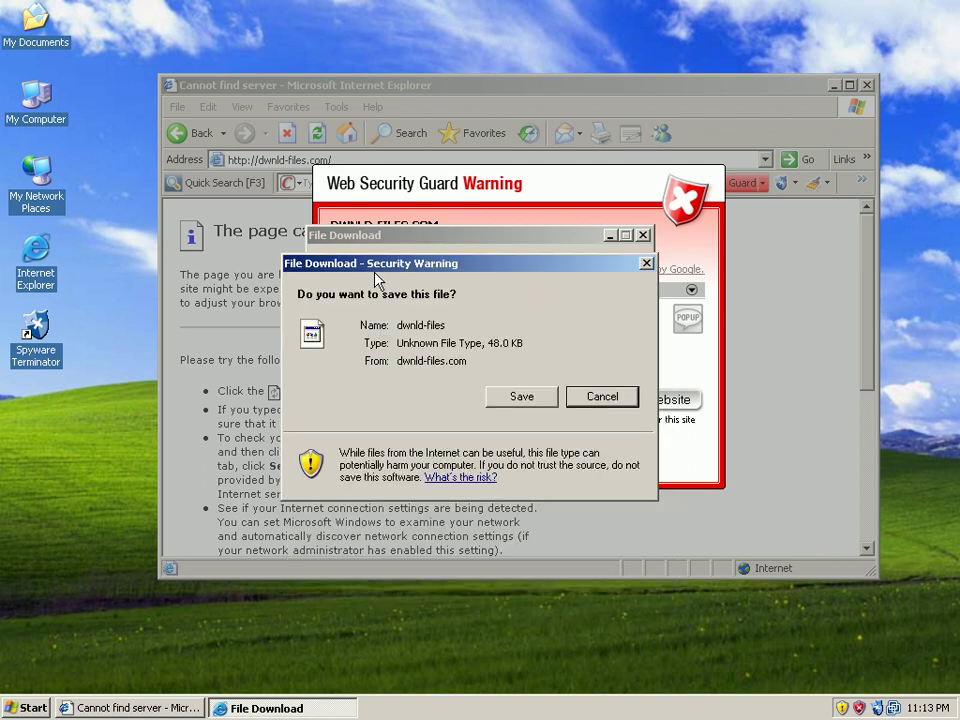
left_click(504, 404)
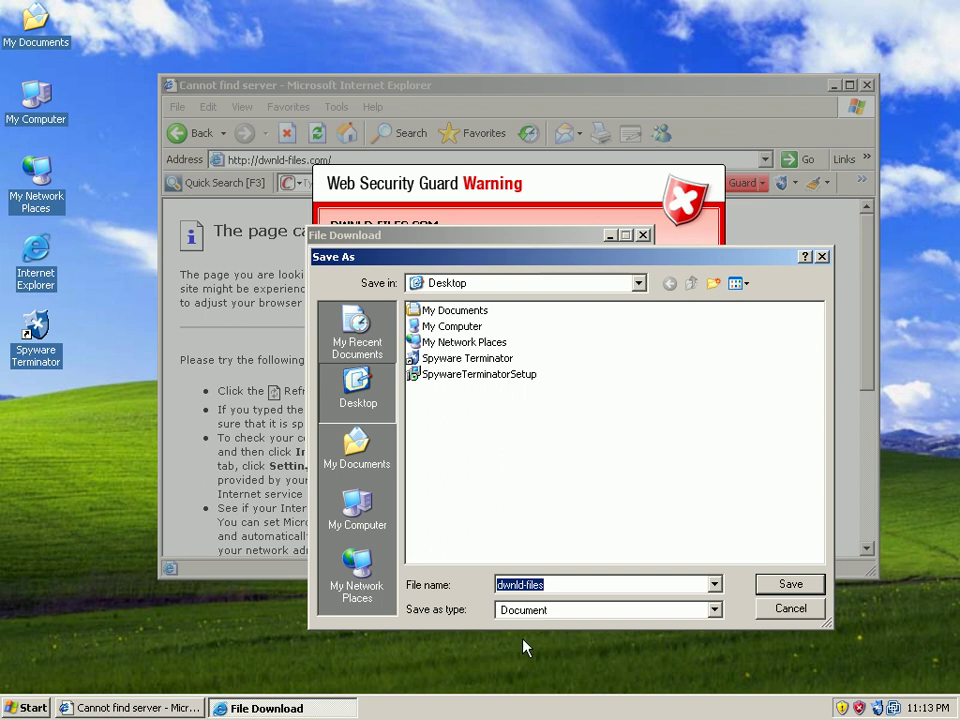
left_click(797, 612)
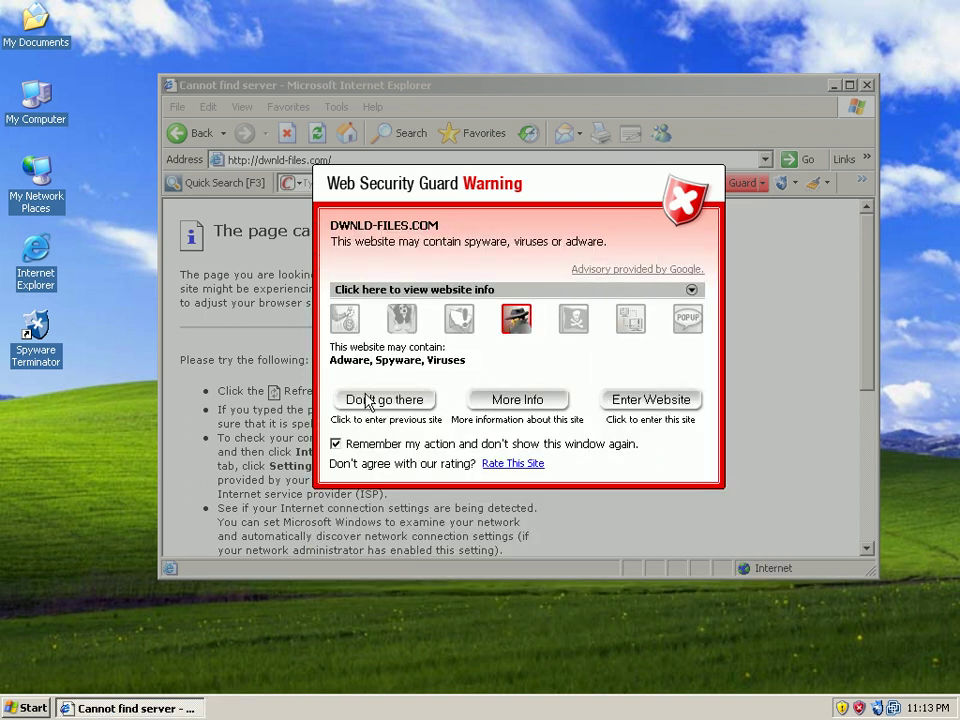
left_click(369, 400)
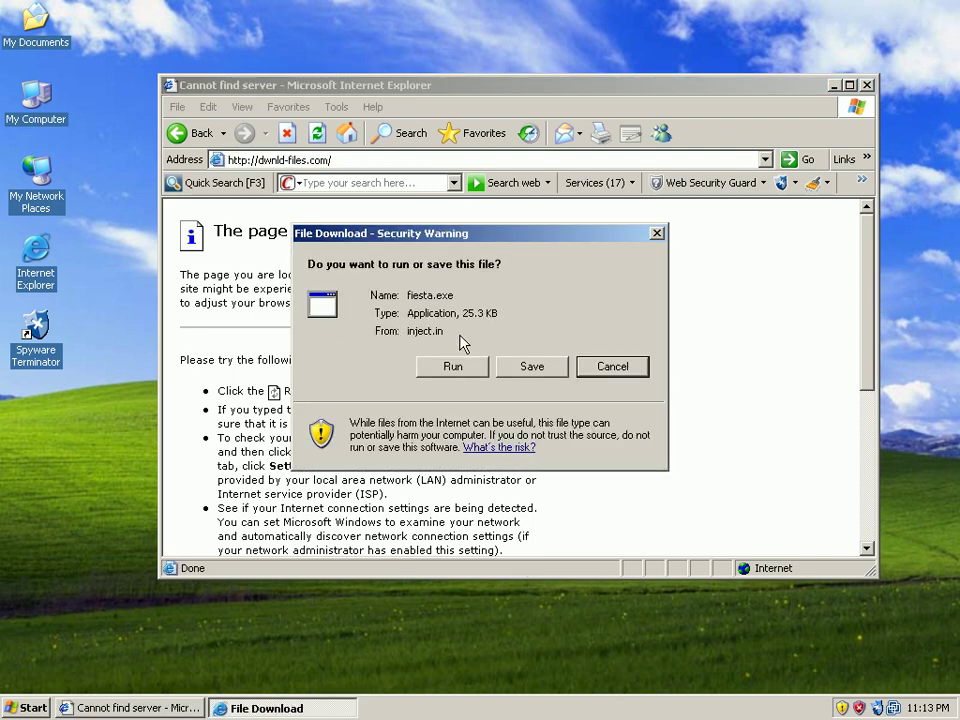
Step: Run the pending fiesta.exe download from inject.in, deny its process in Spyware Terminator and dismiss the error dialog
left_click(456, 369)
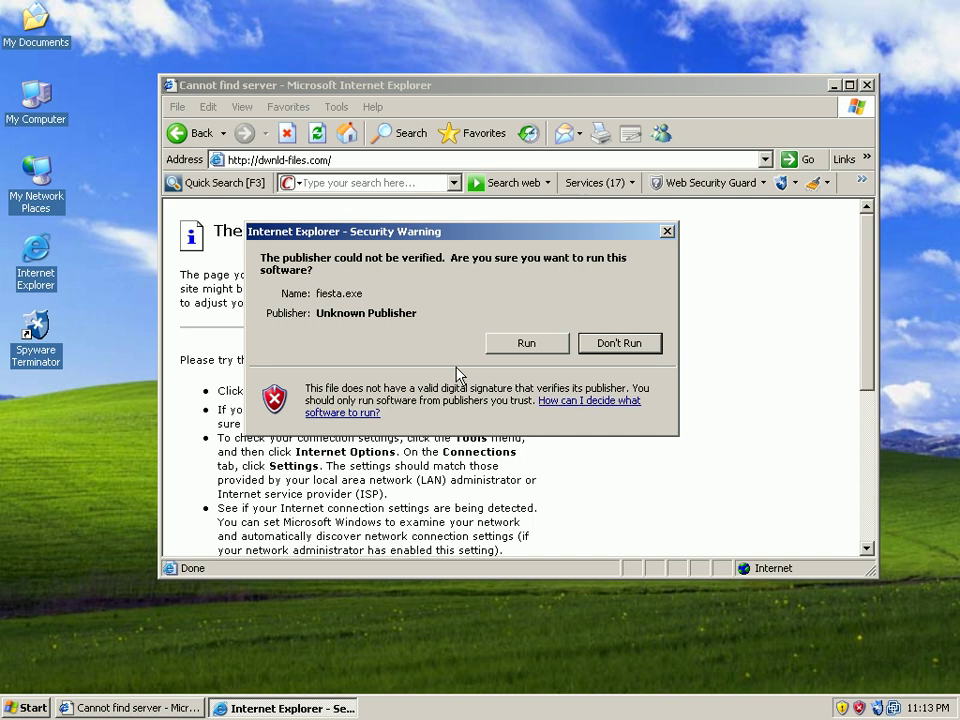
left_click(540, 345)
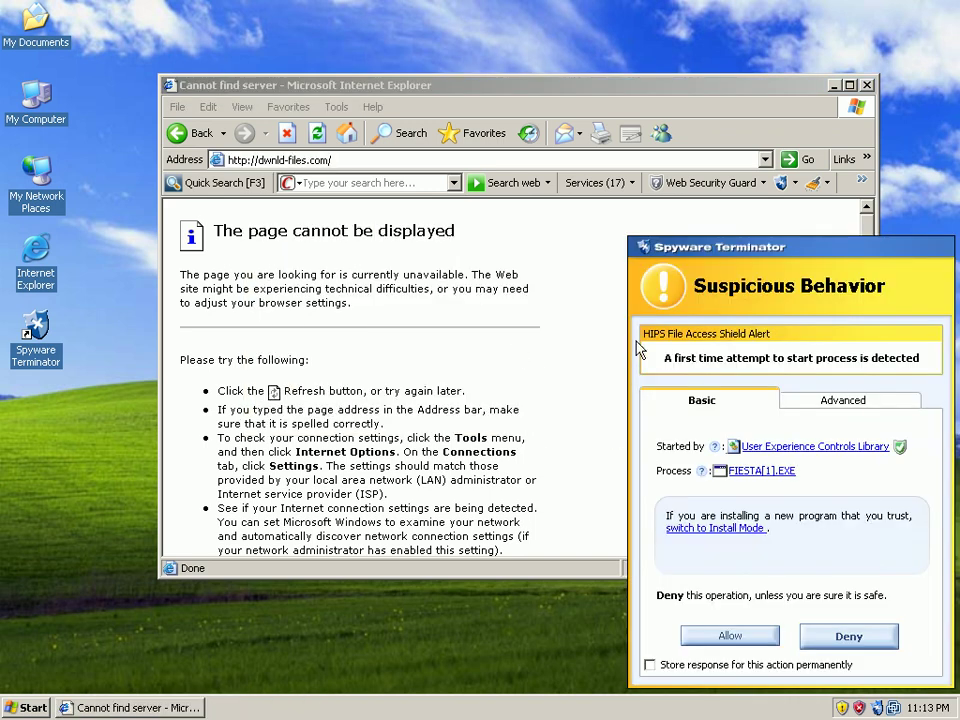
left_click(866, 640)
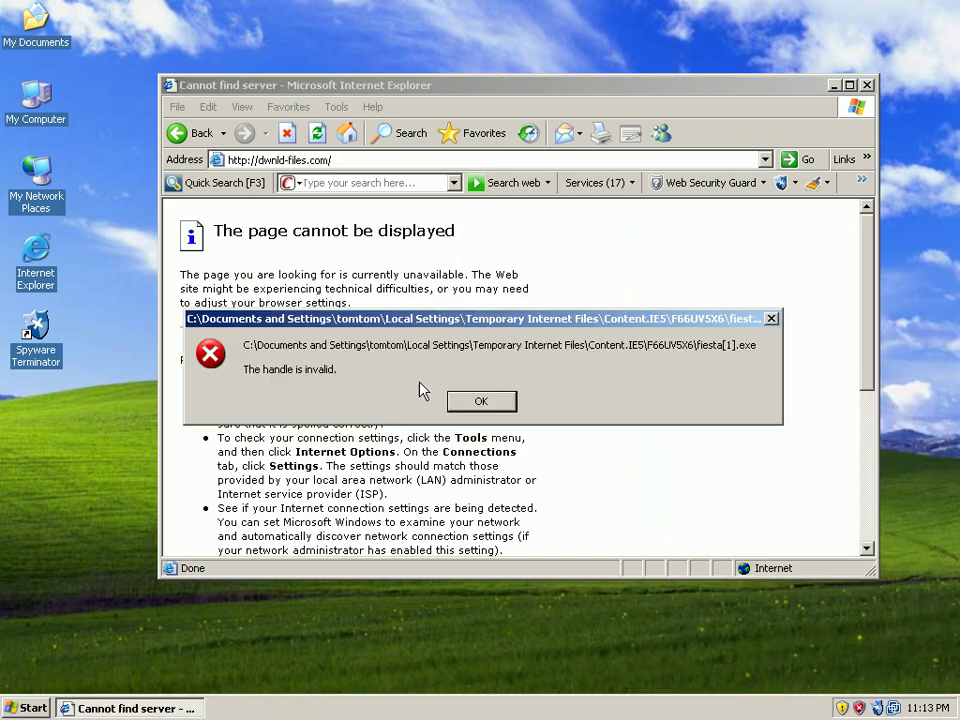
left_click(481, 400)
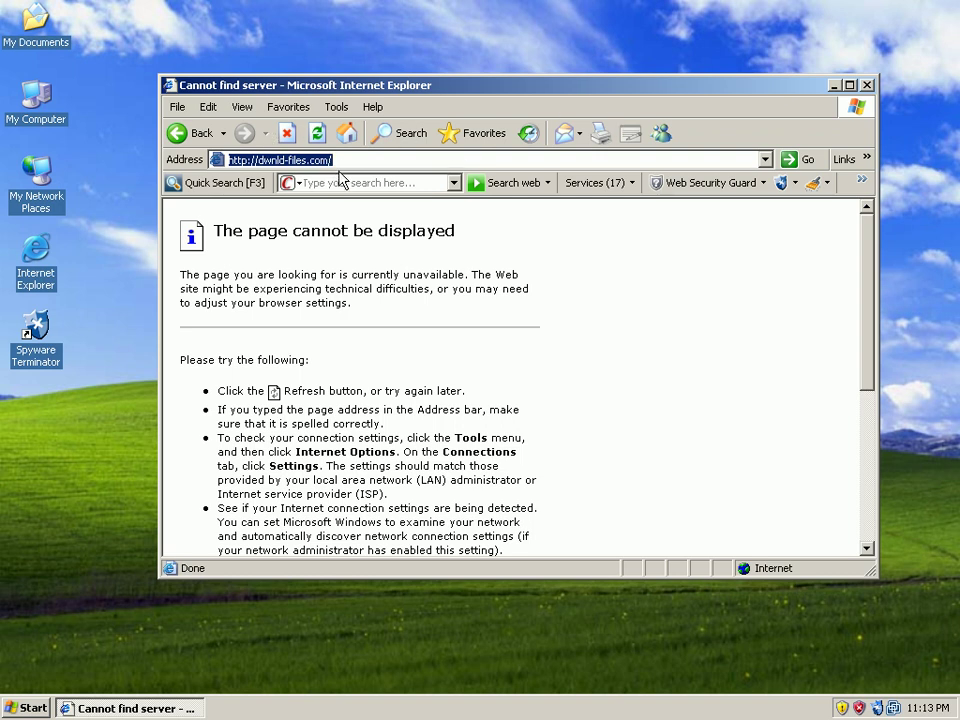
type("http://downloadallsoft-now.com/TubePlayer.ver.6.21379.exe")
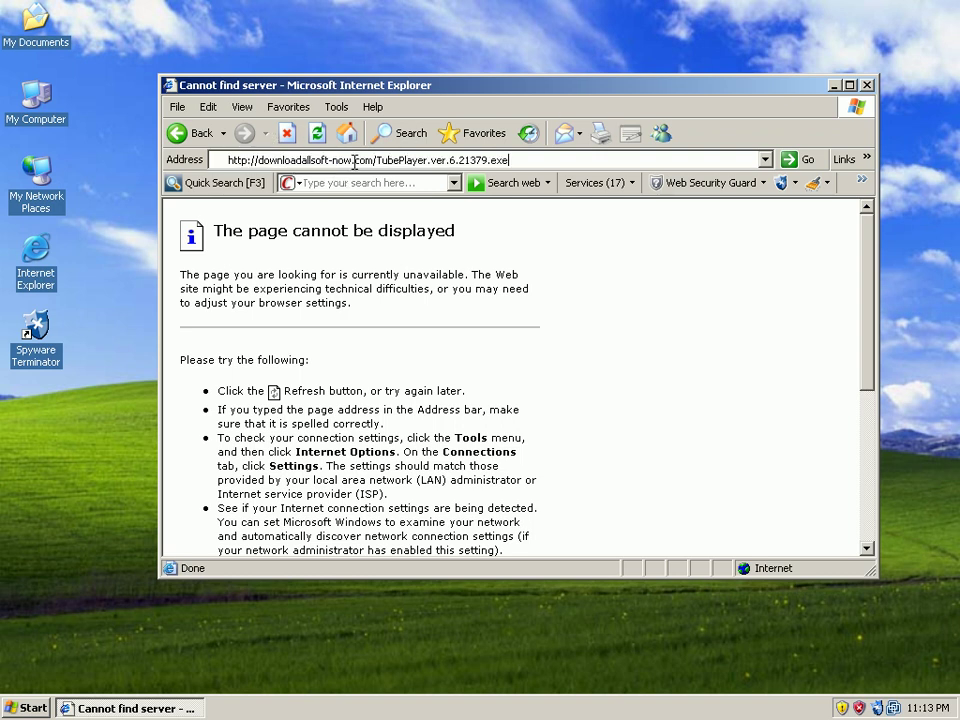
key("Return")
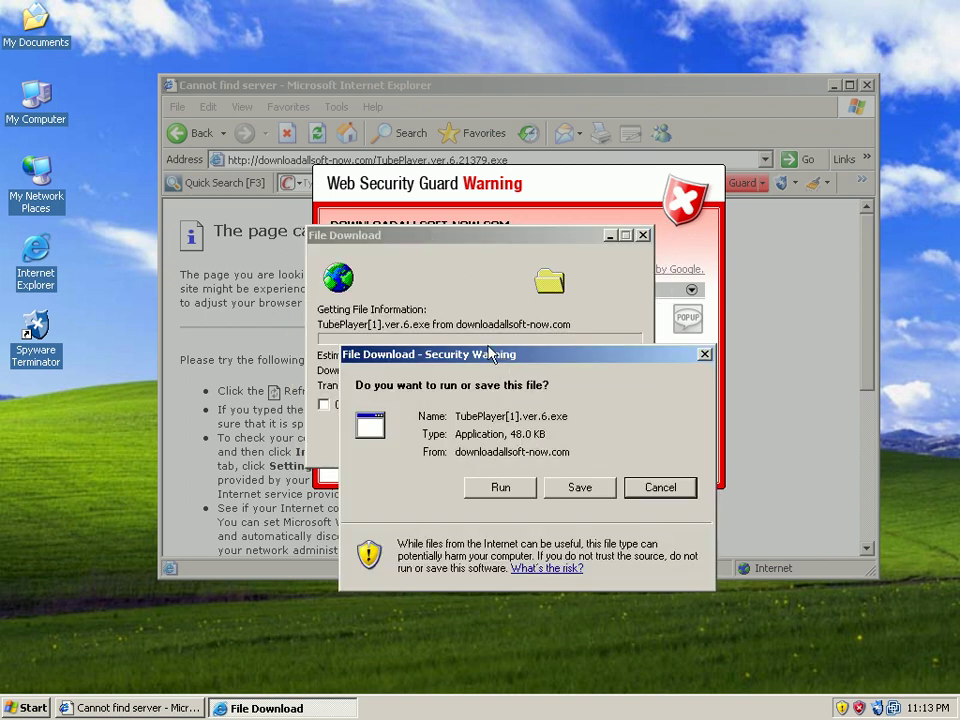
left_click(494, 490)
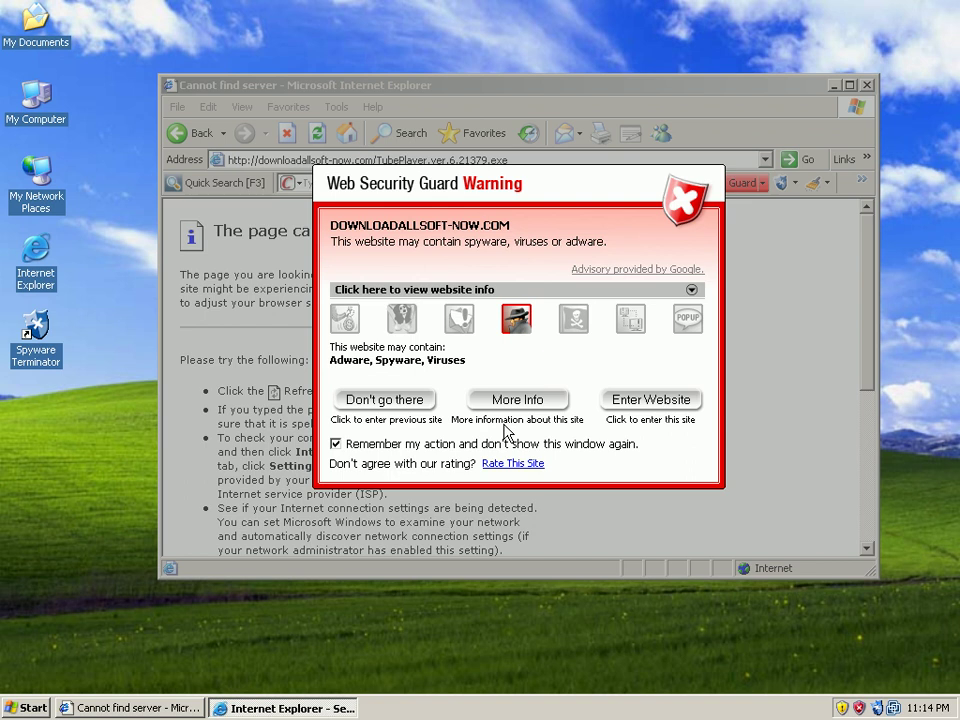
left_click(401, 402)
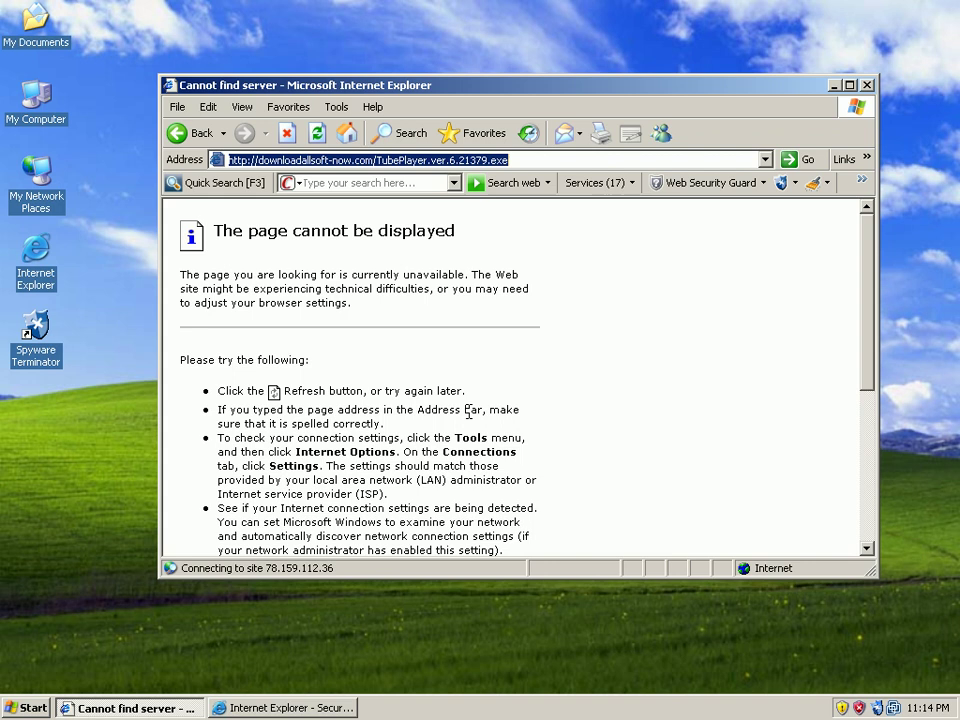
Step: Run the recurring fiesta.exe download despite its unverified publisher, deny its process and close the error dialog
left_click(432, 374)
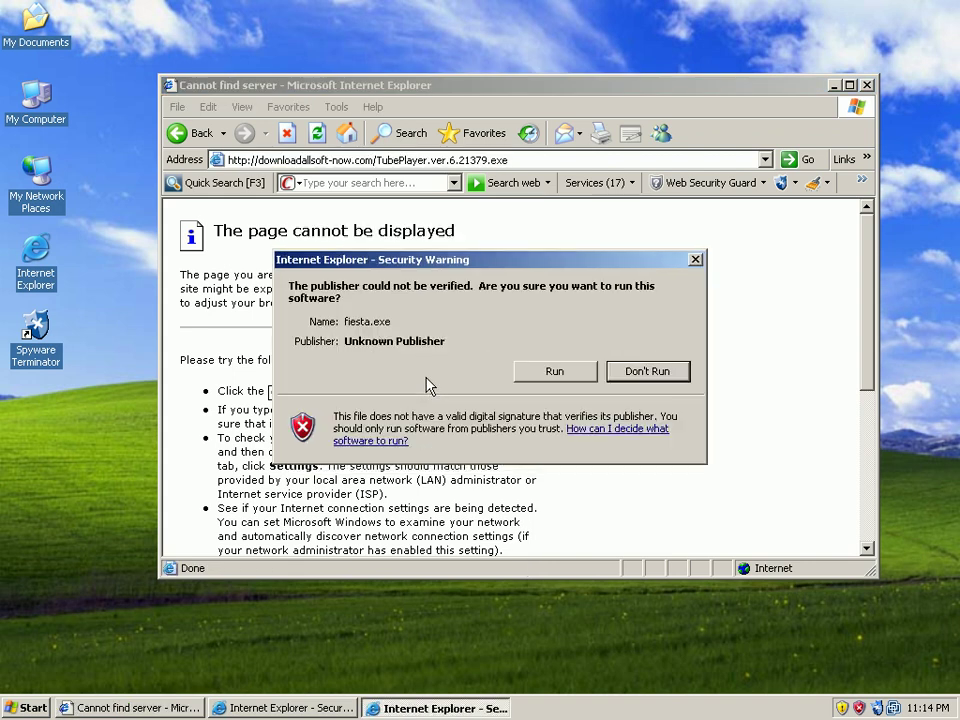
left_click(573, 370)
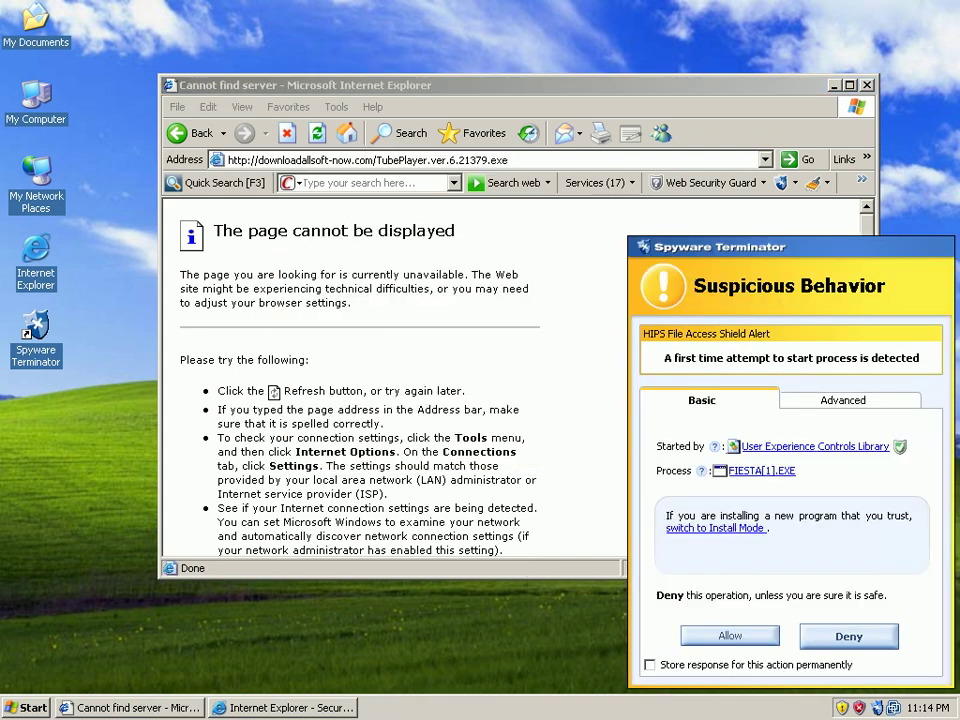
left_click(822, 637)
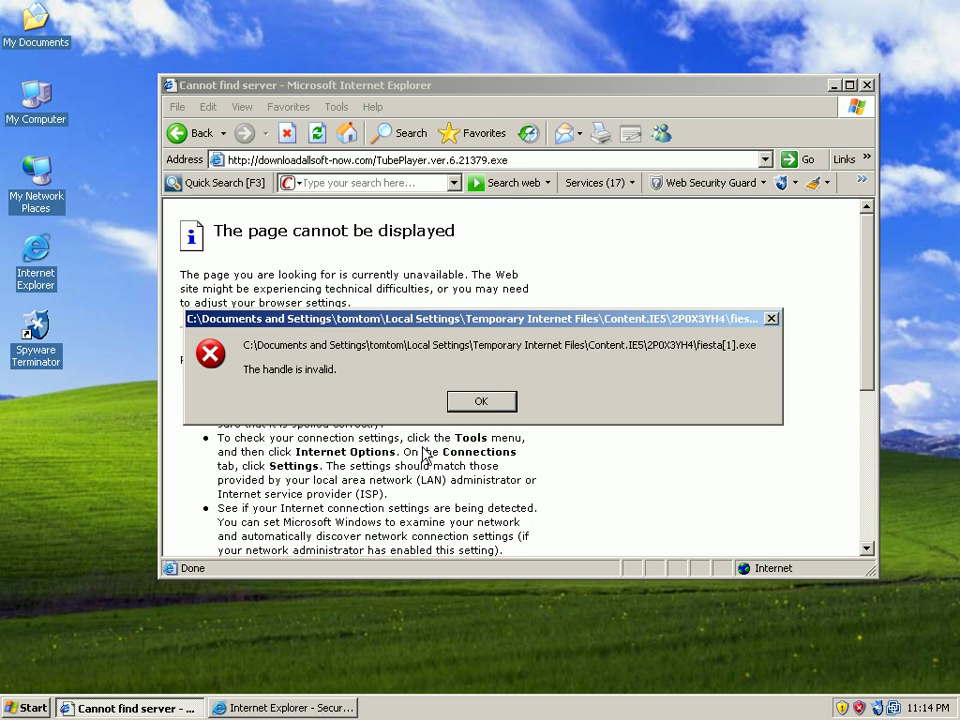
left_click(476, 404)
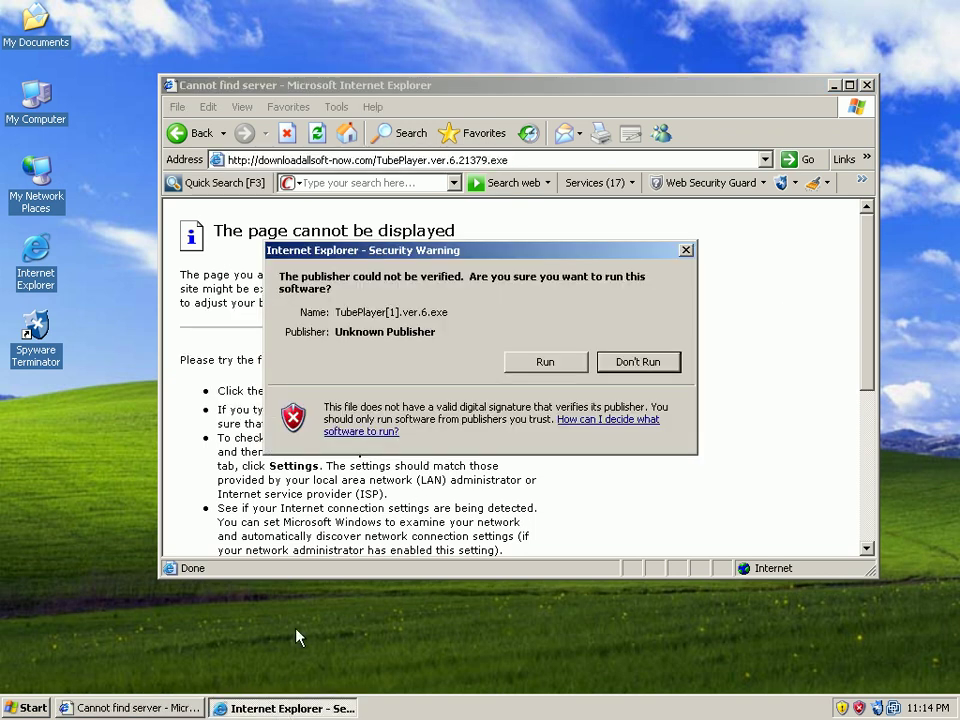
Step: Confirm running TubePlayer[1].ver.6.exe, deny its process in Spyware Terminator and close the error dialog
left_click(516, 370)
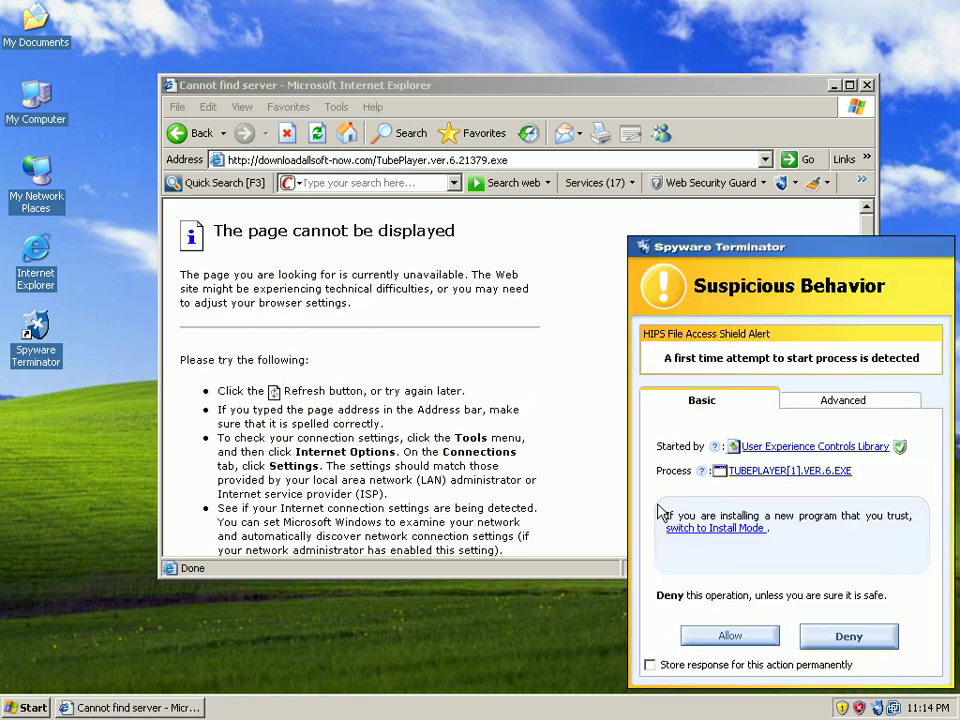
left_click(822, 640)
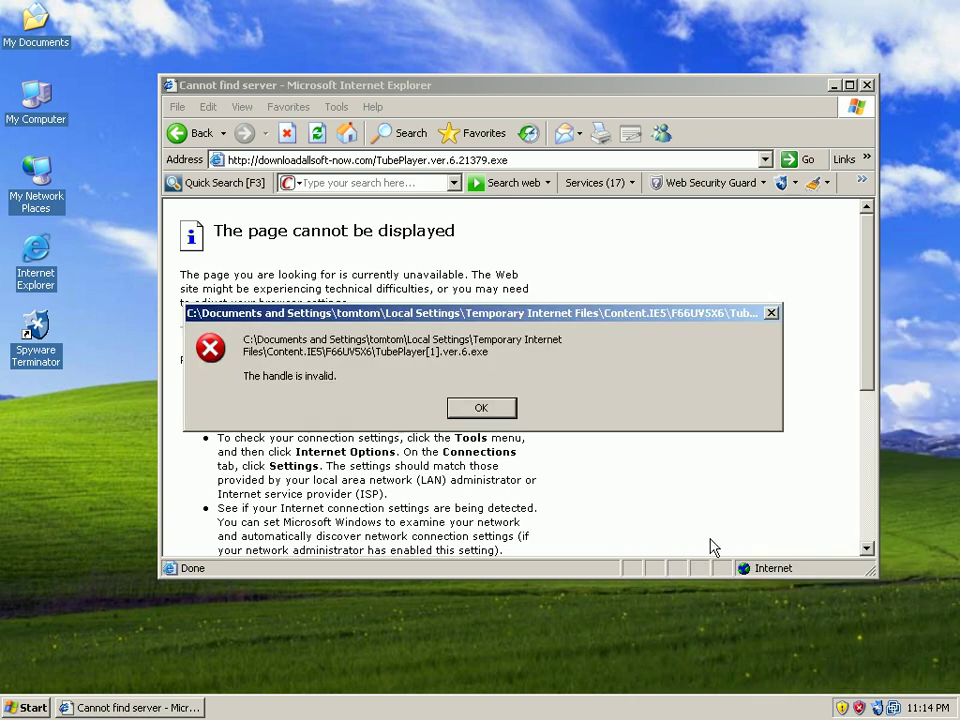
left_click(484, 407)
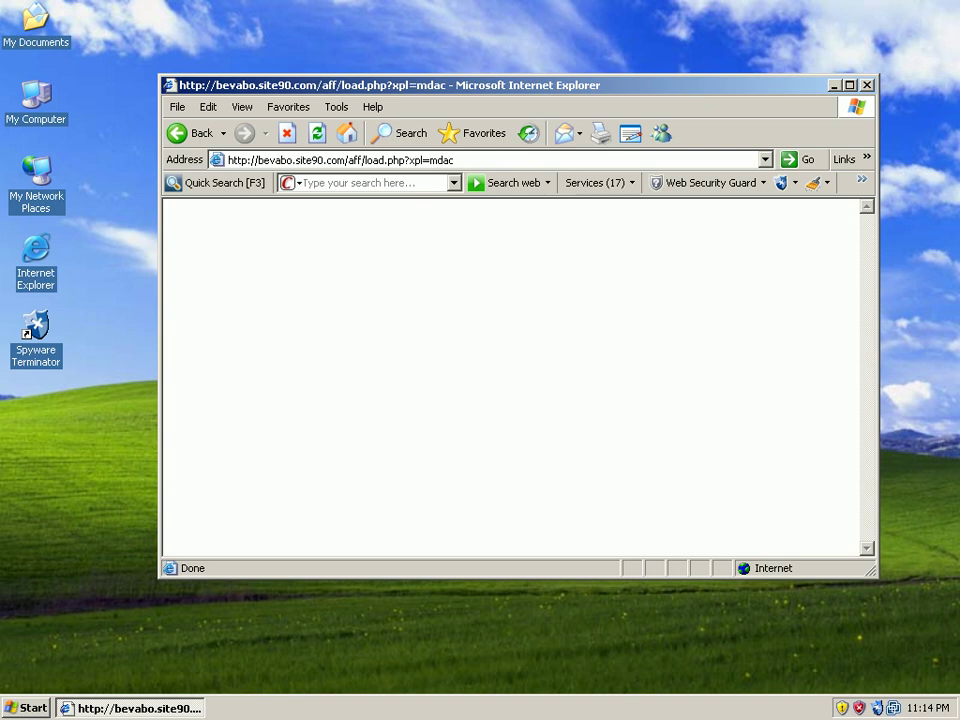
Step: Replace the bevabo.site90.com address with the soft4youupdat.org/counts/load.php URL including its bof parameter, and load it
left_click(475, 160)
key("BackSpace")
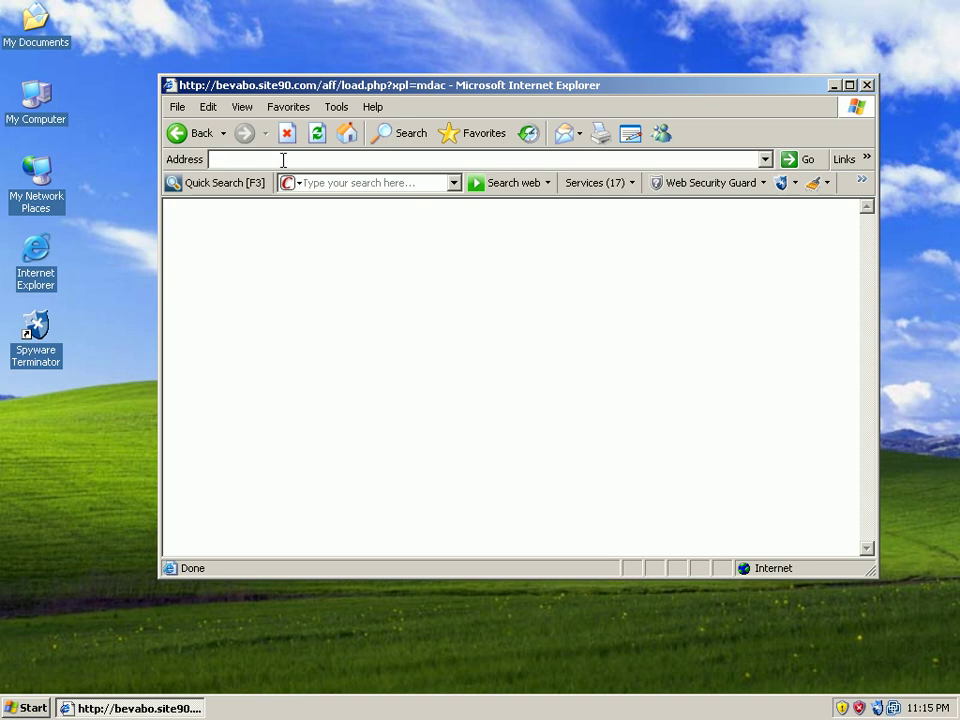
type("http://soft4youupdat.org/counts/load.php?bof=43ec517d68b6edd3015b3edc9a11367b")
key("Return")
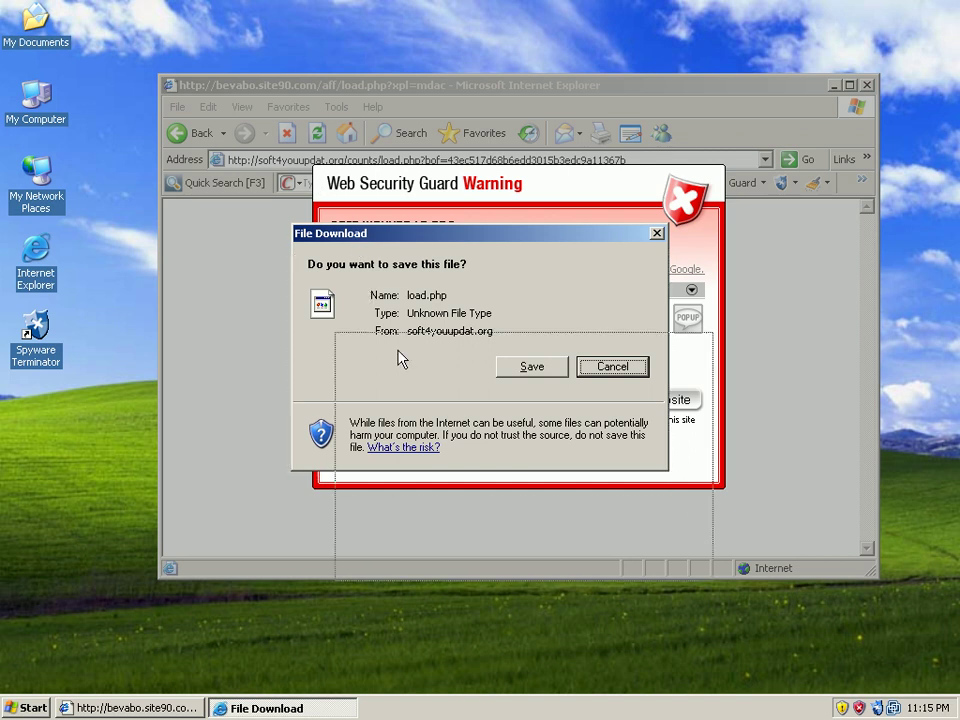
Step: Save load.php from soft4youupdat.org to the Desktop, then choose not to enter the site in the Web Security Guard warning
left_click_drag(460, 405, 220, 265)
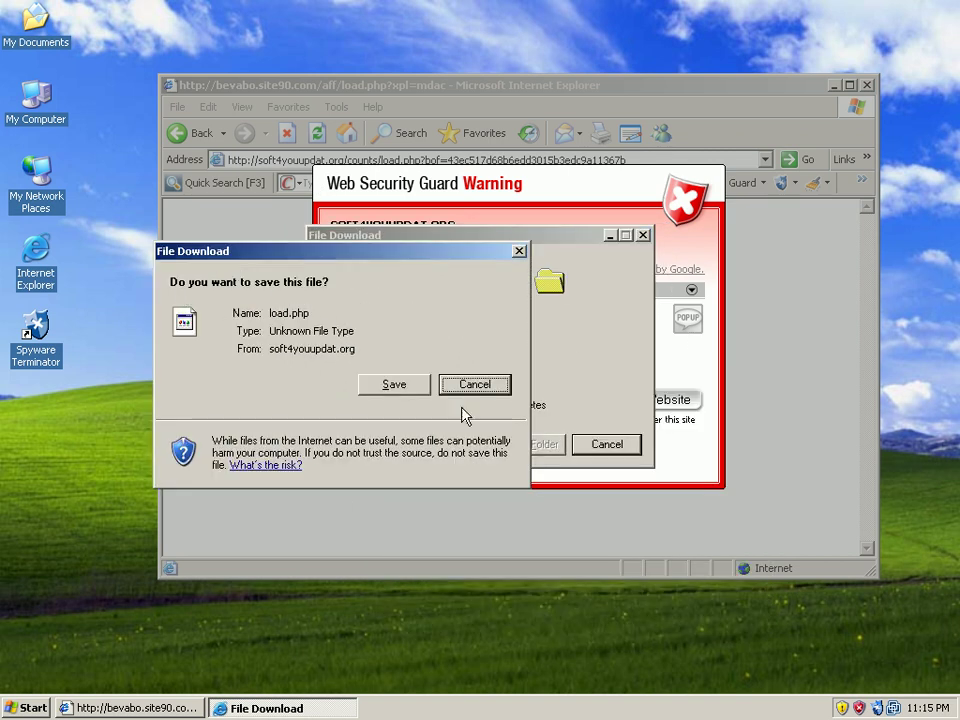
left_click(390, 386)
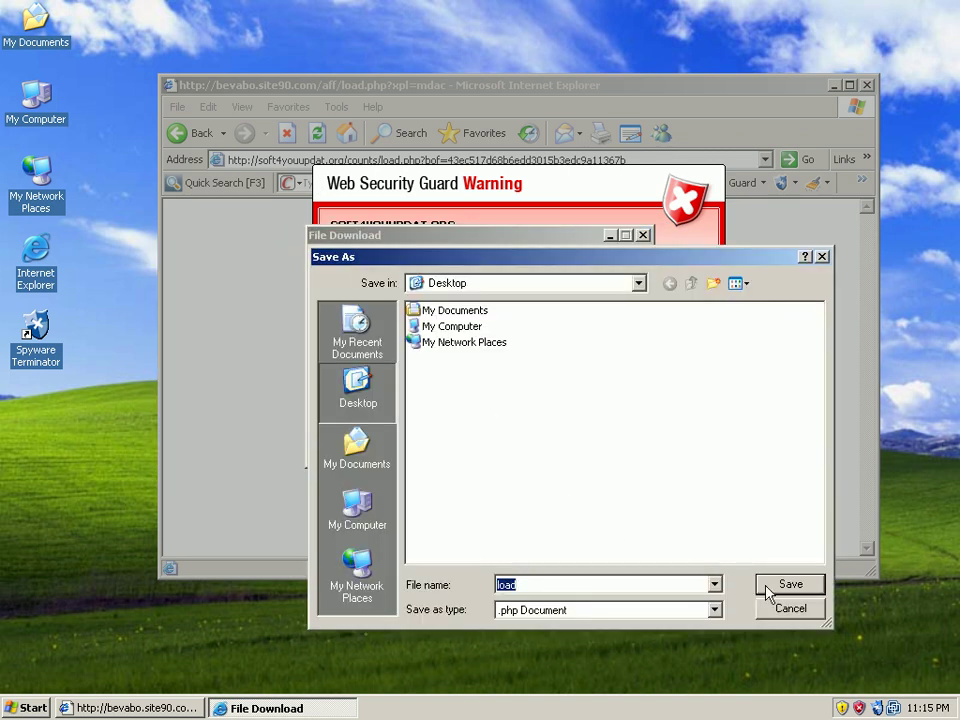
left_click(773, 521)
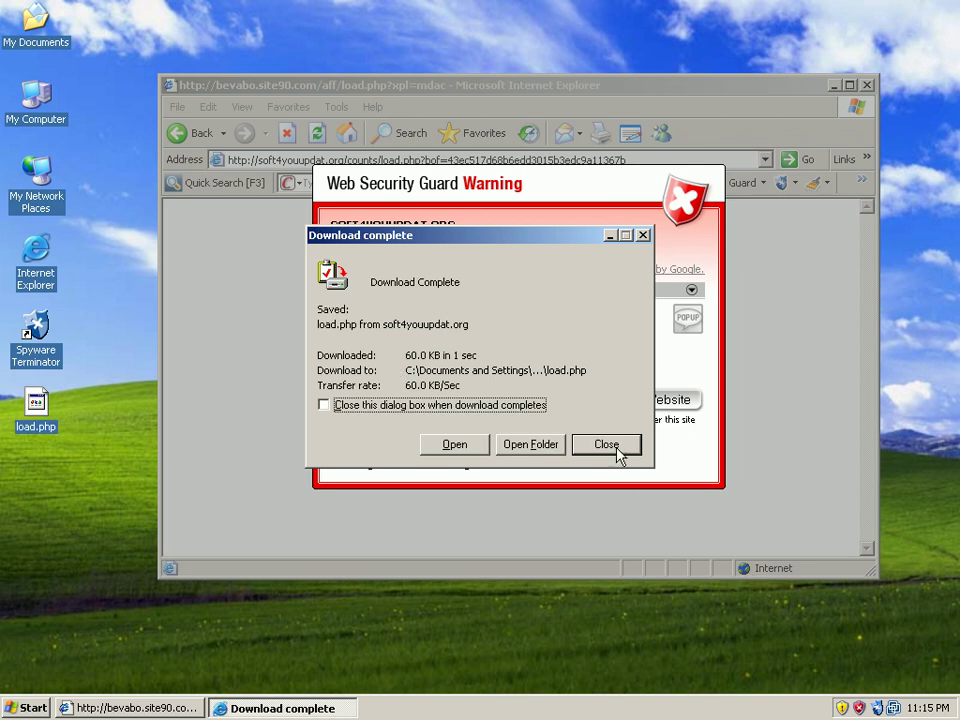
left_click(618, 451)
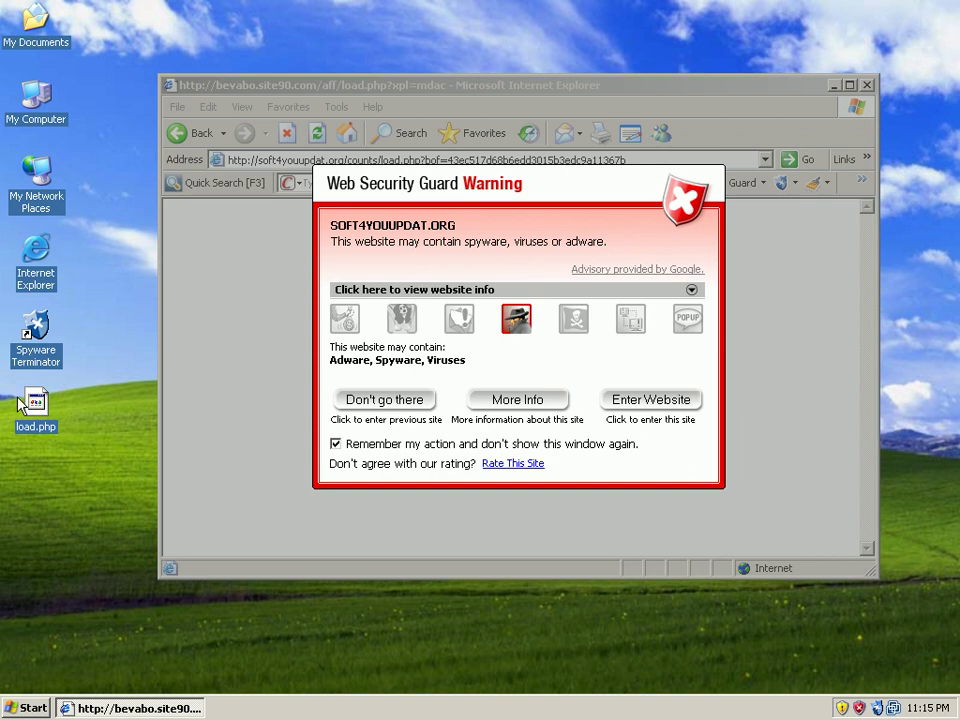
left_click(365, 408)
left_click(390, 402)
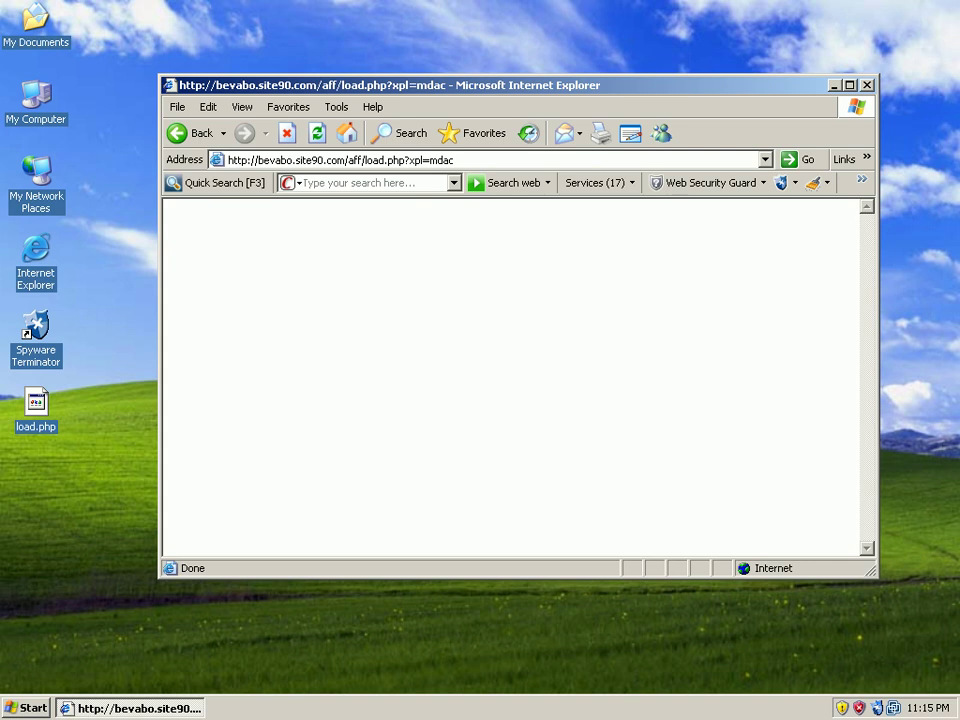
left_click(489, 162)
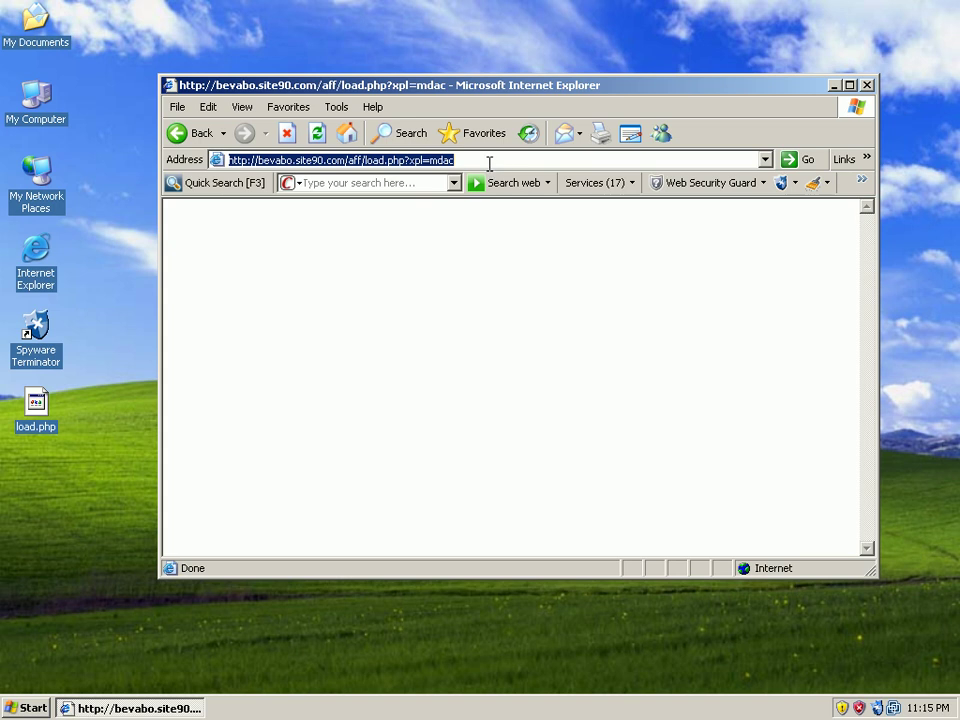
type("http://north-host.net/images/new/load.php?id=9456&spl=9")
key("Return")
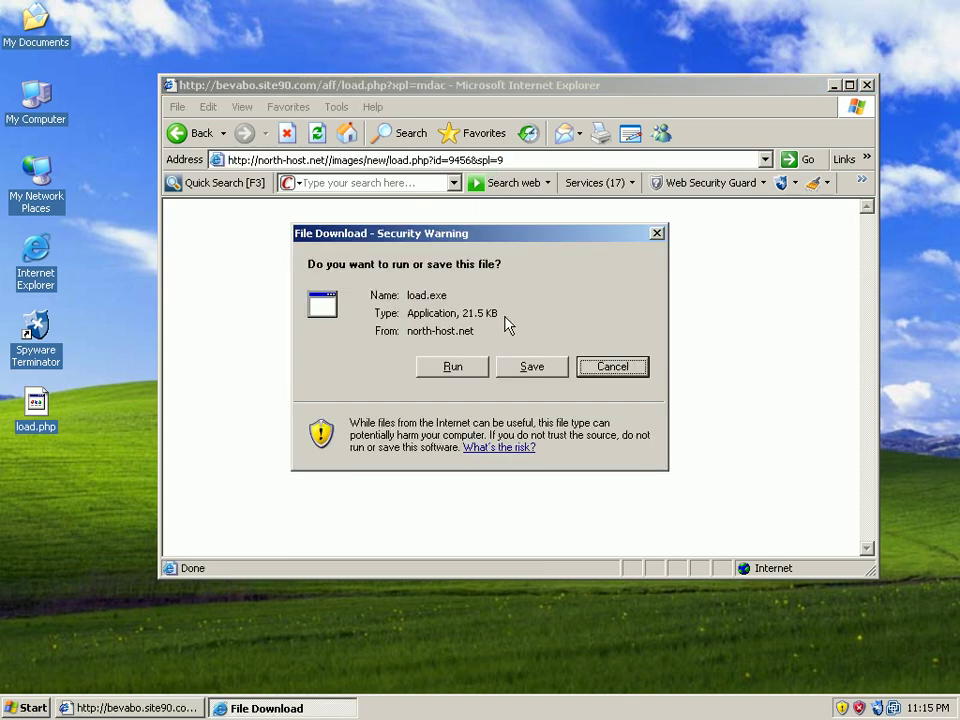
Step: Run load.exe from north-host.net, deny its process in Spyware Terminator and close the error dialog
left_click(452, 367)
left_click(551, 372)
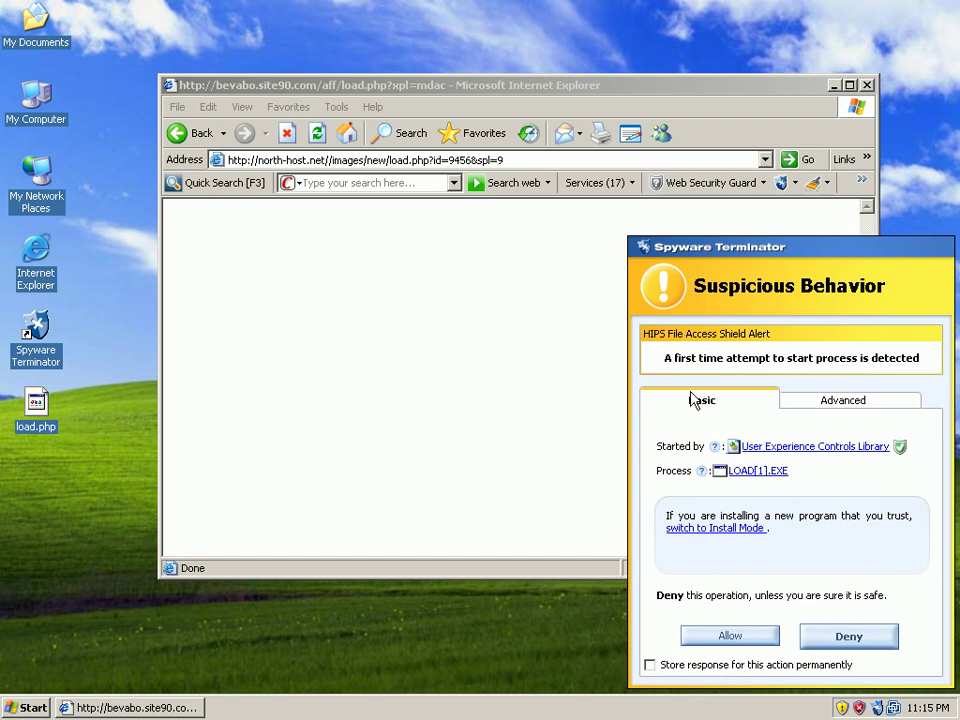
left_click(822, 638)
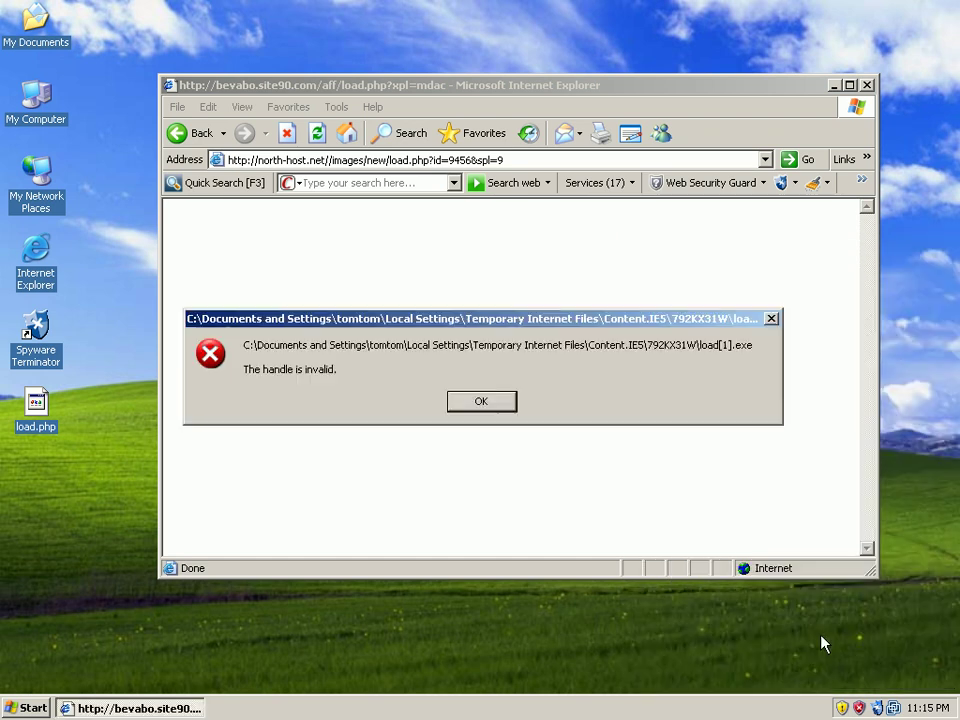
left_click(491, 418)
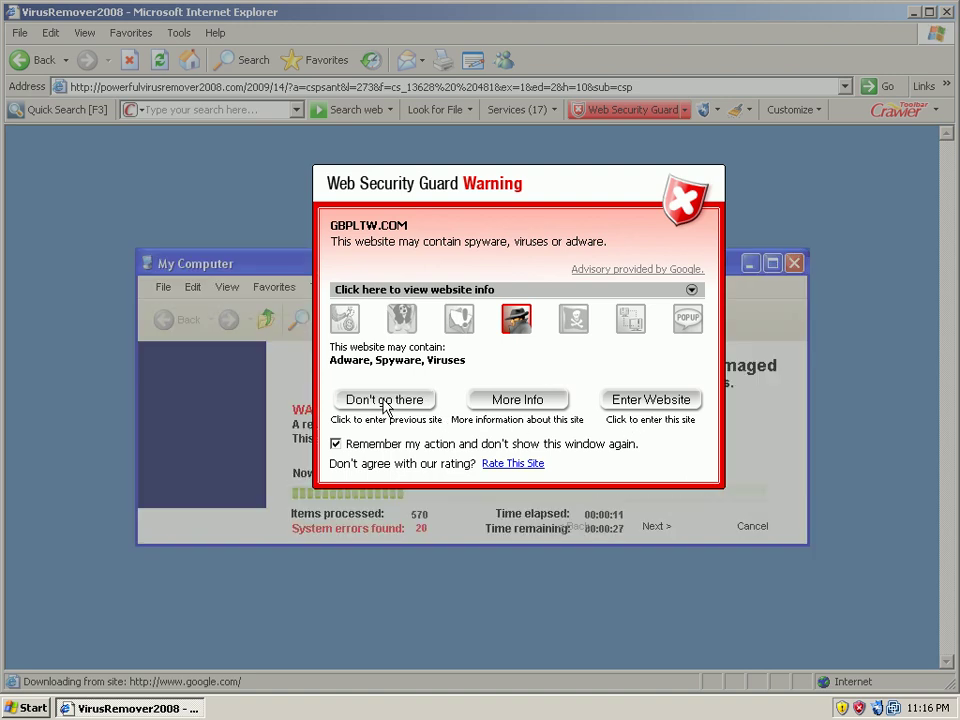
Step: Choose not to enter gbpltw.com in the Web Security Guard warning over the VirusRemover2008 page
left_click(385, 401)
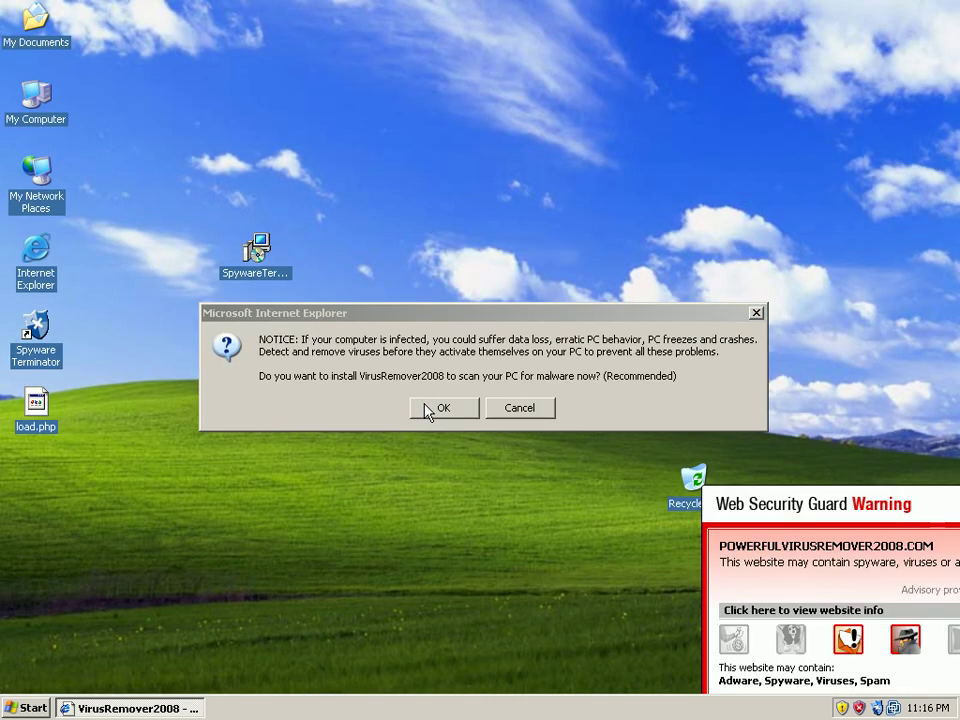
Step: Accept the VirusRemover2008 install and scan prompts, and choose not to enter powerfulvirusremover2008.com in the Web Security Guard warning
left_click(437, 409)
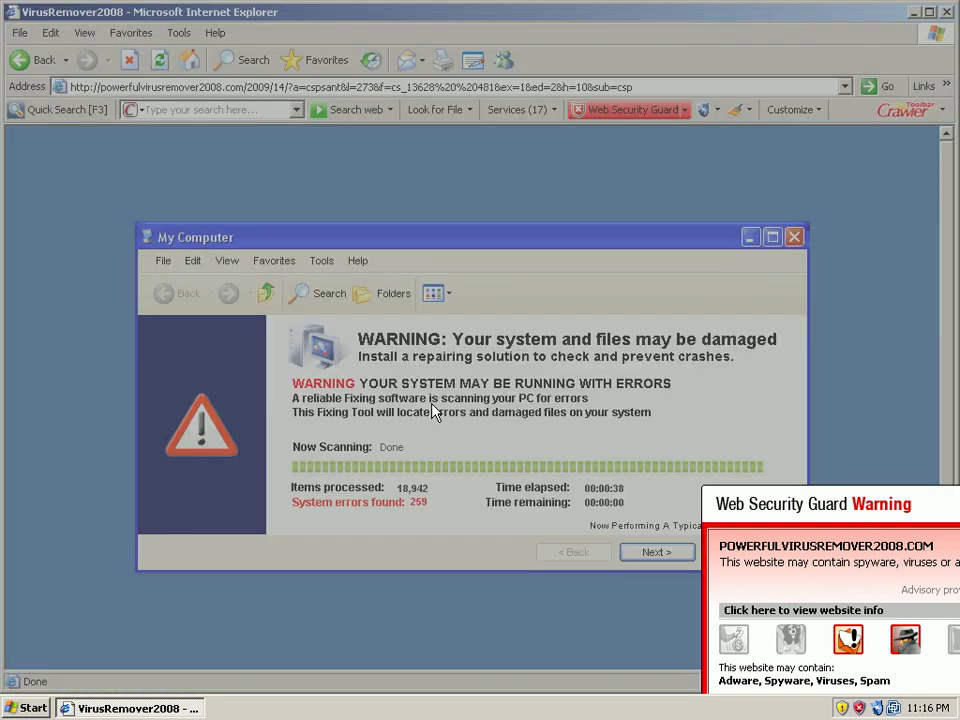
left_click(771, 525)
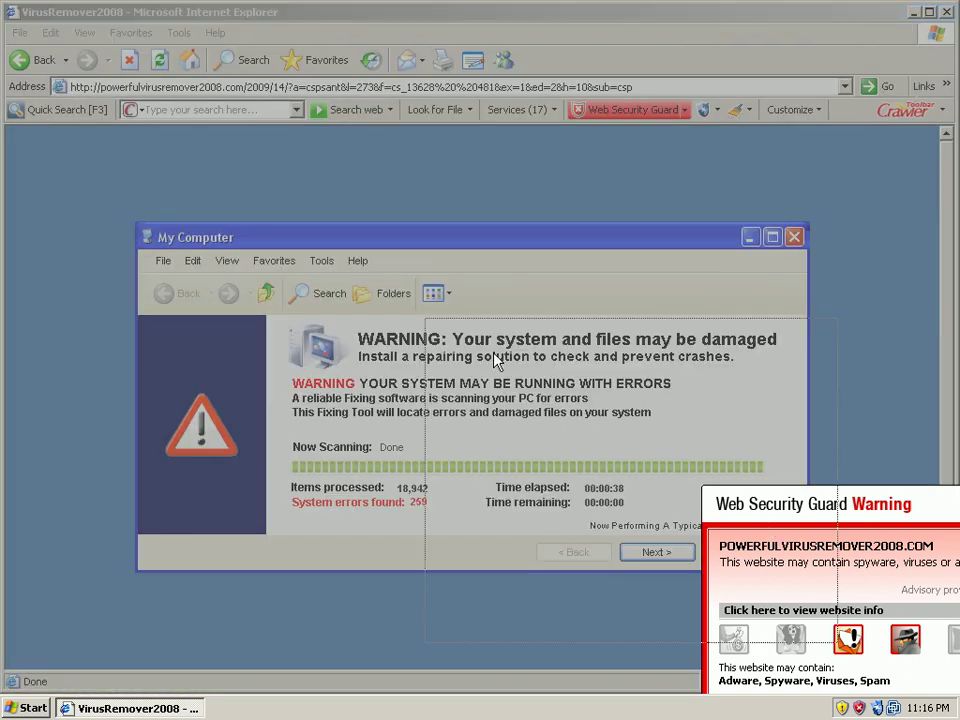
left_click(499, 551)
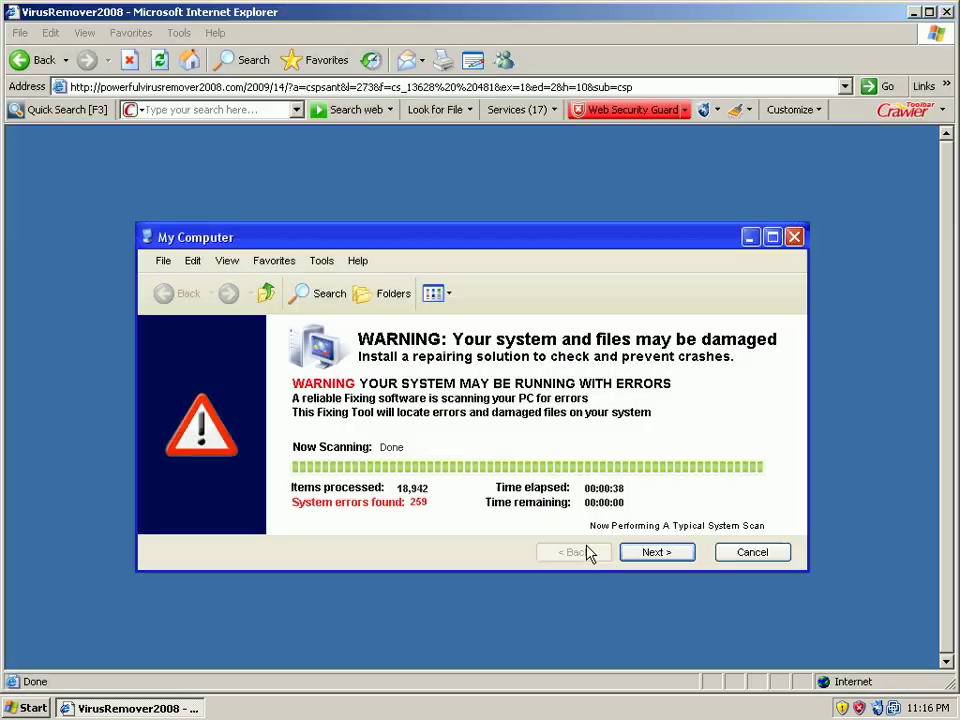
left_click(437, 410)
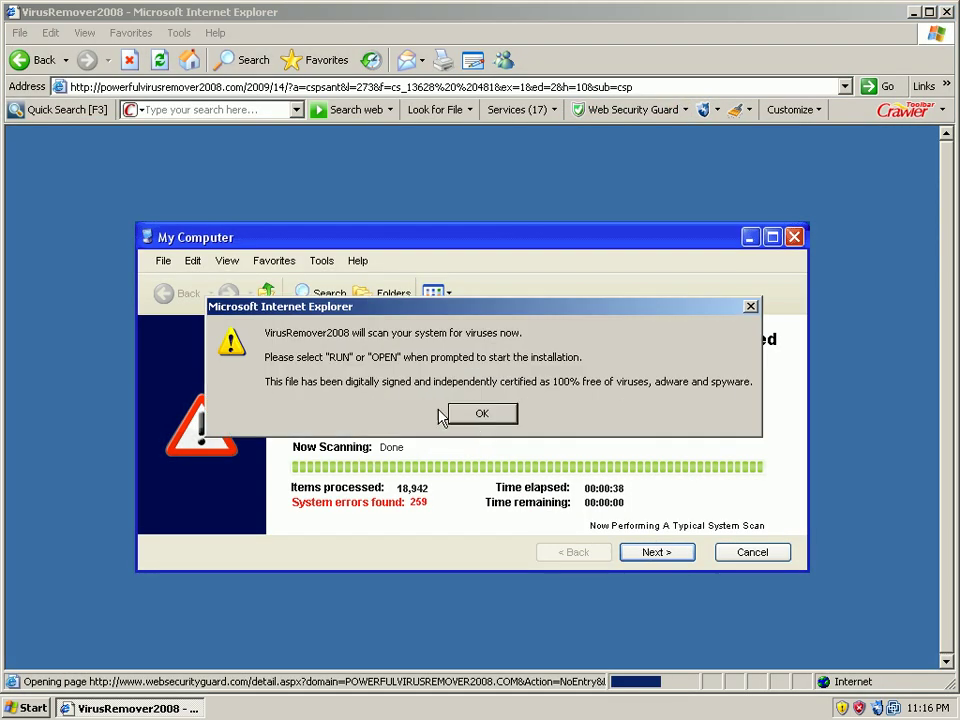
left_click(478, 414)
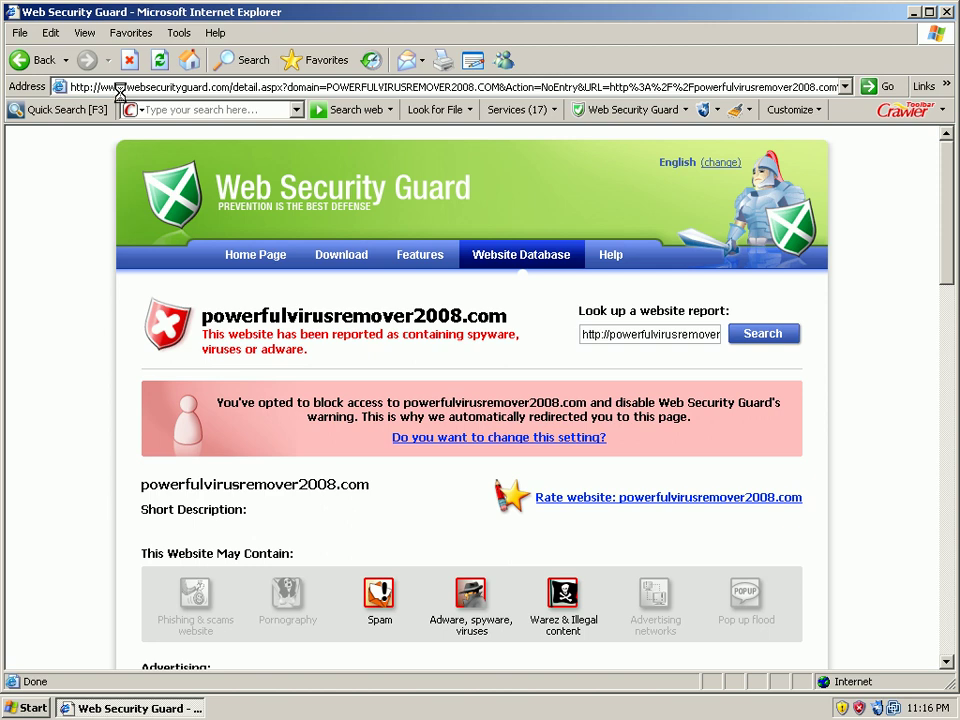
left_click(183, 88)
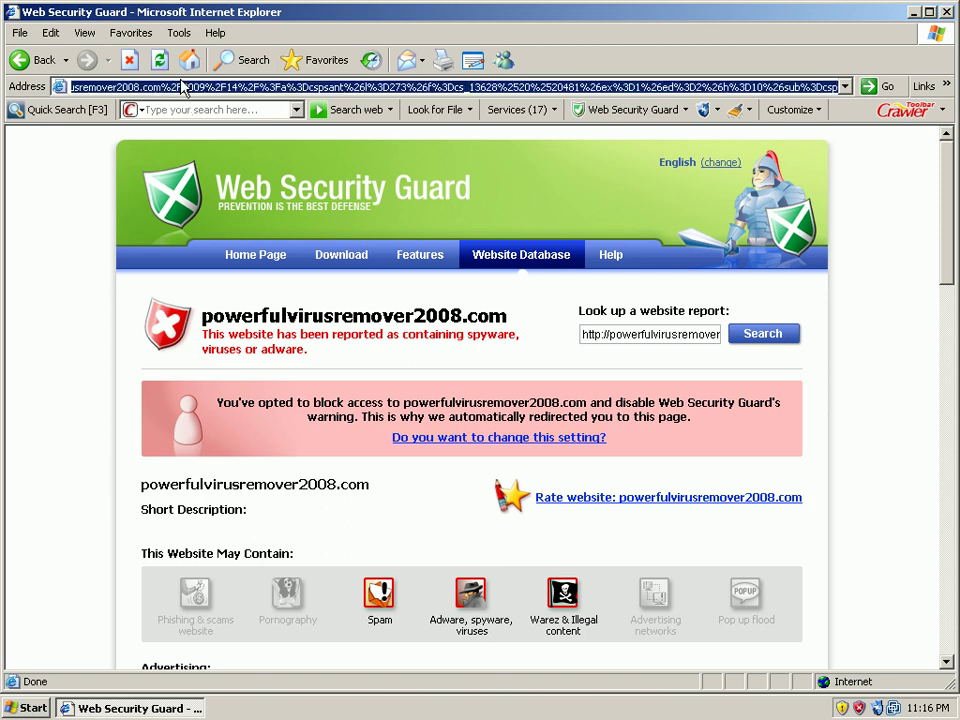
type("http://s.asde0msd.cn/d.htm?uk")
key("Return")
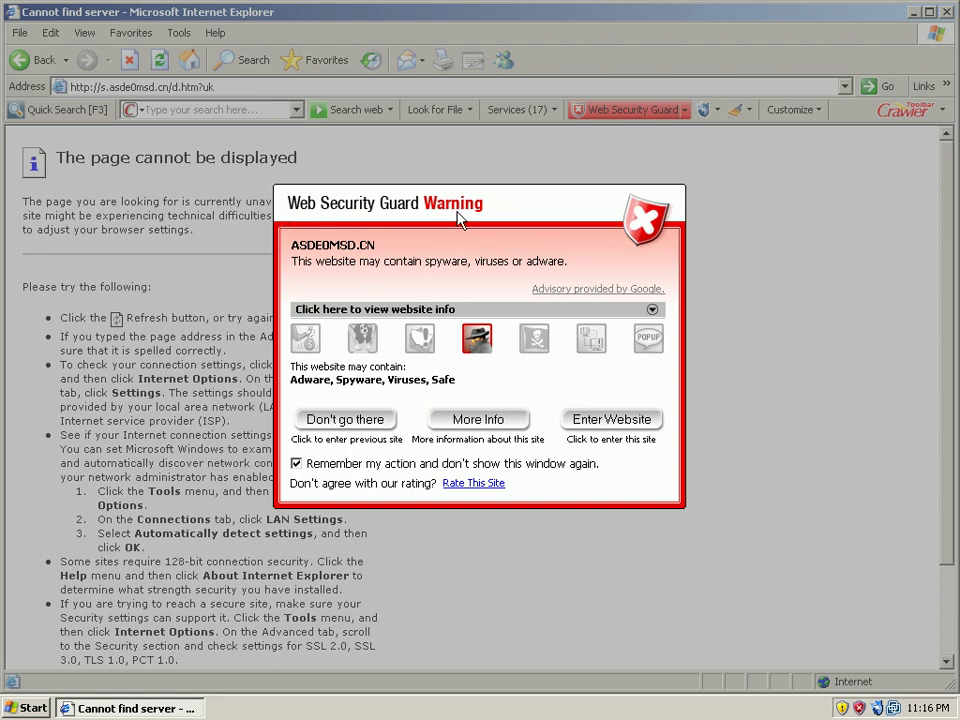
left_click(345, 426)
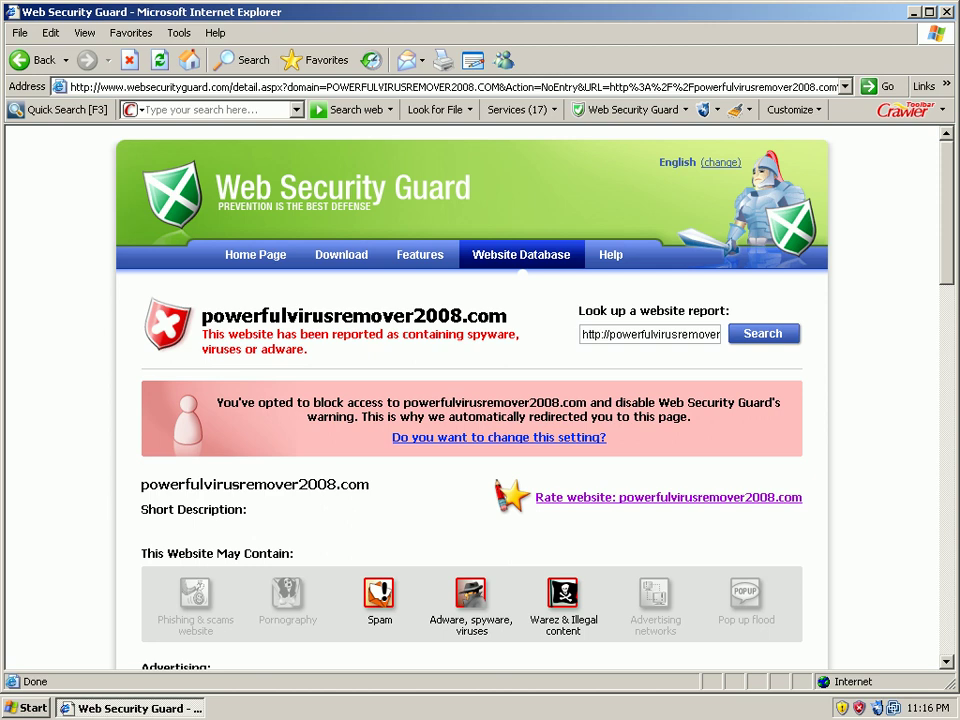
left_click(266, 89)
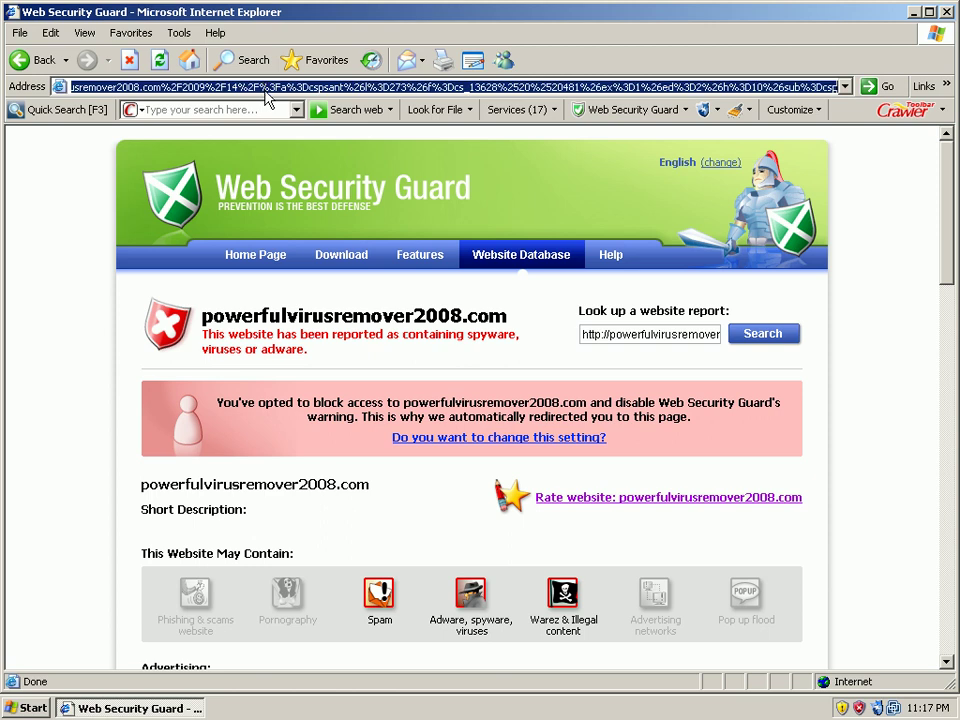
type("http://ivyland.ru/orz.exe")
key("Return")
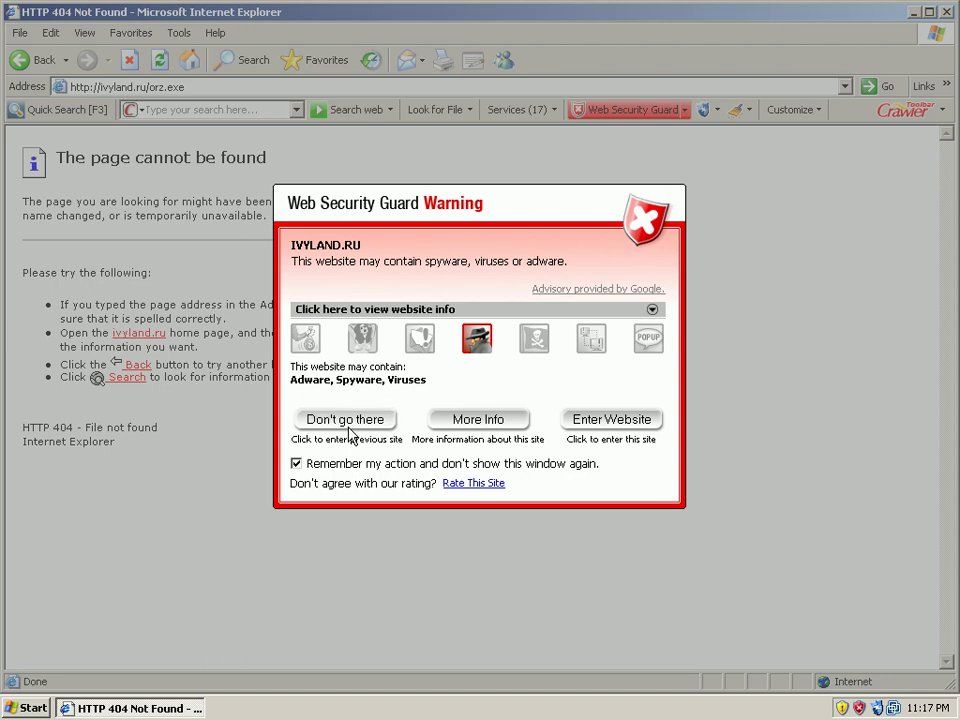
left_click(351, 424)
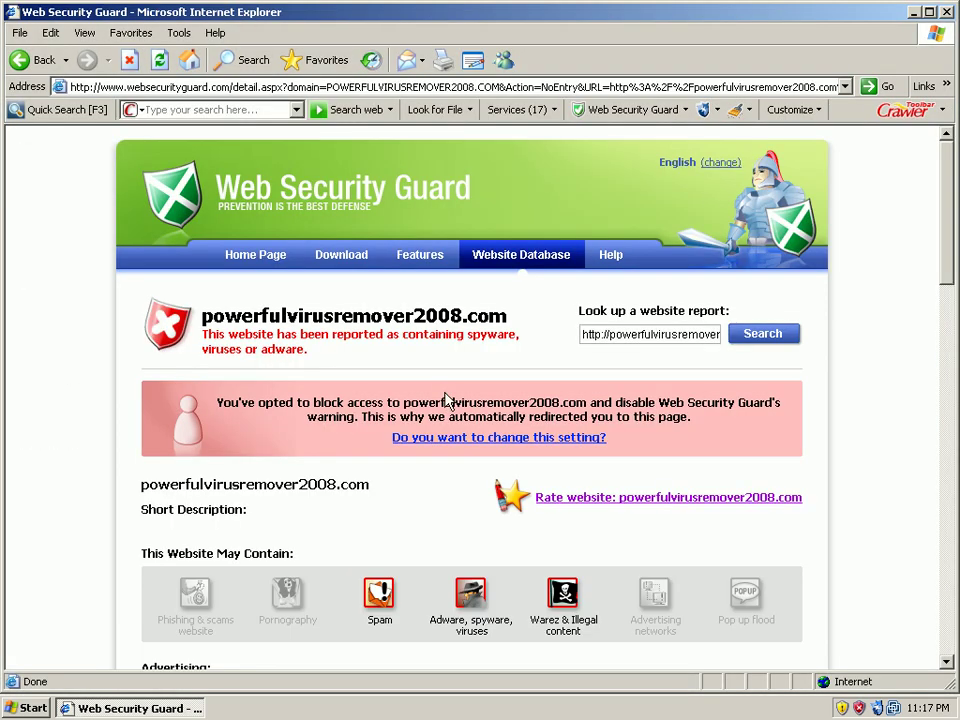